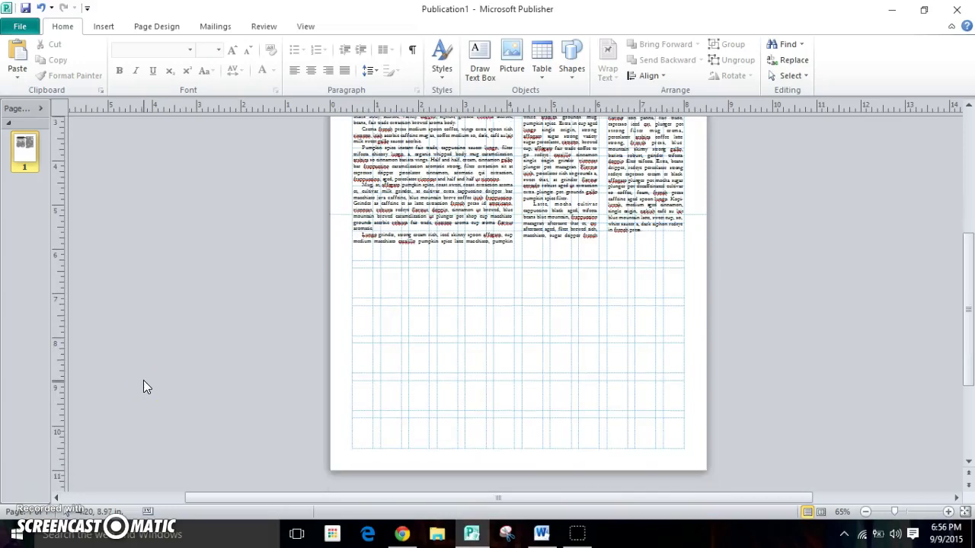
Insert the picture "06 Walgreens" from the Walgreens folder inside the 2015 pictures folder.
{"action": "scroll", "coordinate": [143, 380], "scroll_direction": "up", "scroll_amount": 10}
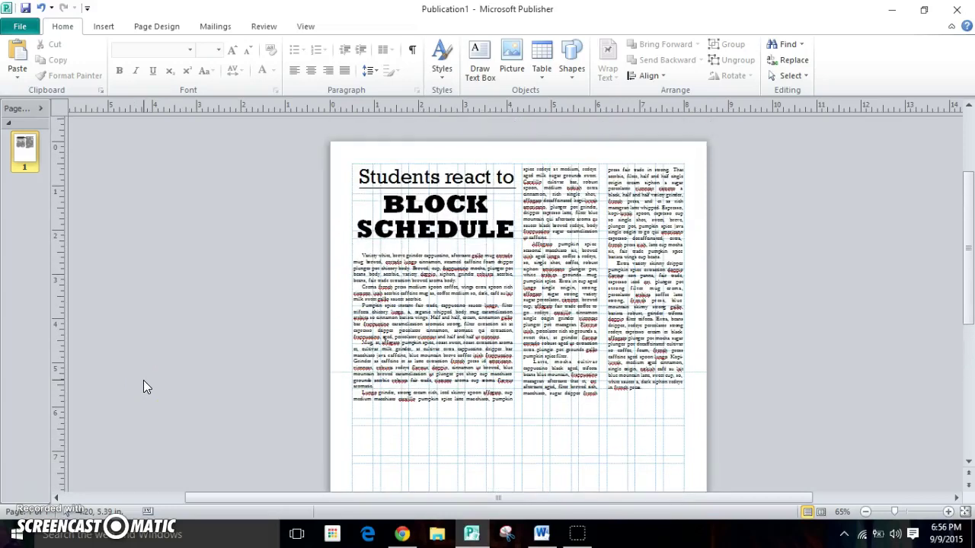
{"action": "scroll", "coordinate": [143, 380], "scroll_direction": "down", "scroll_amount": 11}
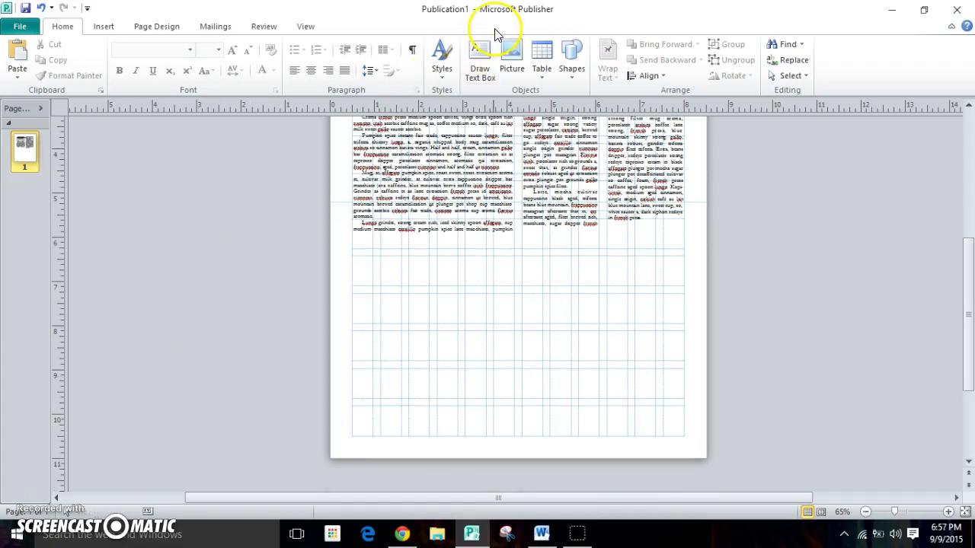
{"action": "left_click", "coordinate": [506, 54]}
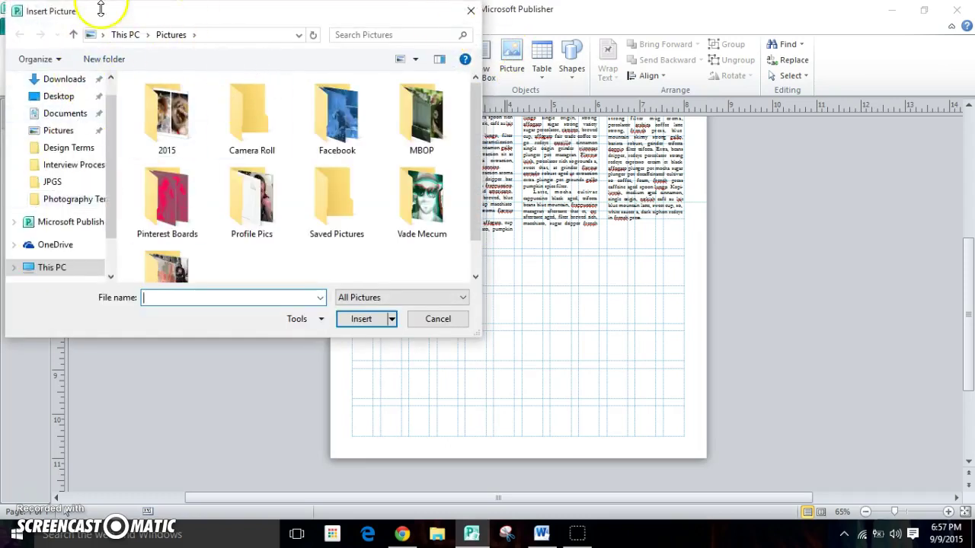
{"action": "left_click_drag", "start_coordinate": [114, 6], "coordinate": [152, 49]}
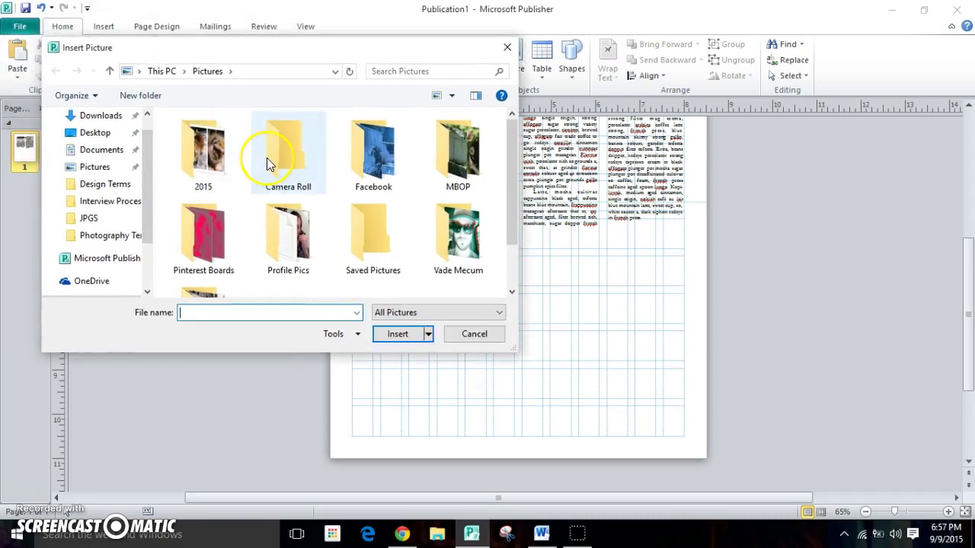
{"action": "left_click_drag", "start_coordinate": [147, 171], "coordinate": [141, 245]}
{"action": "scroll", "coordinate": [115, 241], "scroll_direction": "up", "scroll_amount": 2}
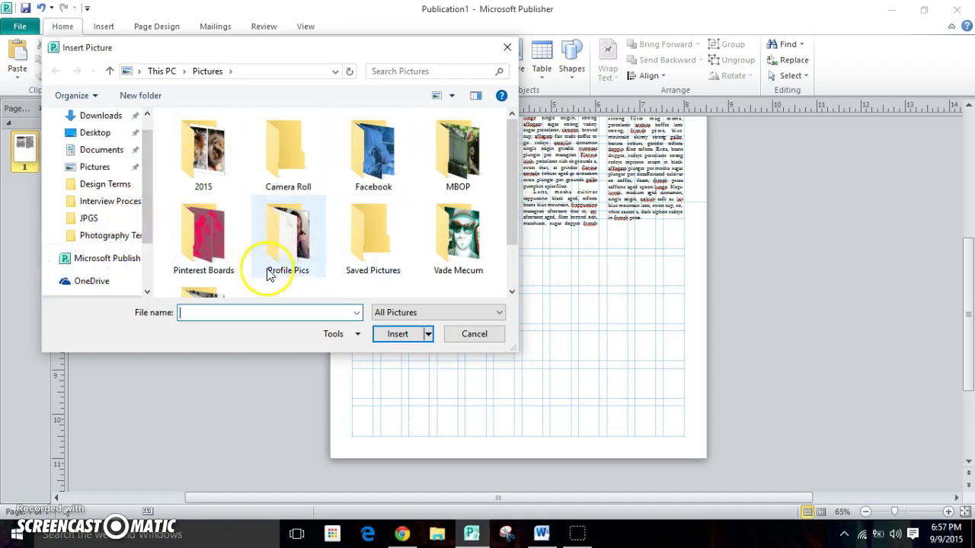
{"action": "double_click", "coordinate": [204, 164]}
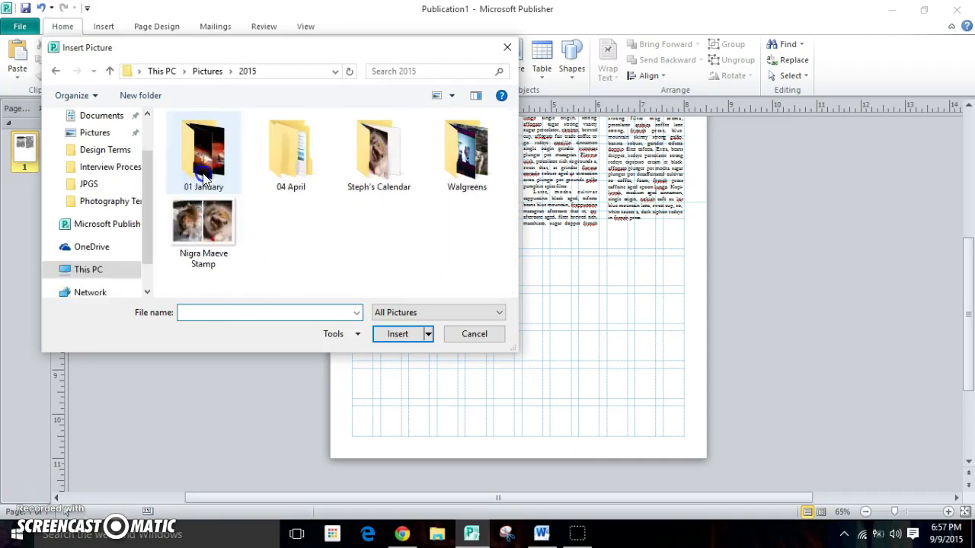
{"action": "left_click", "coordinate": [305, 219]}
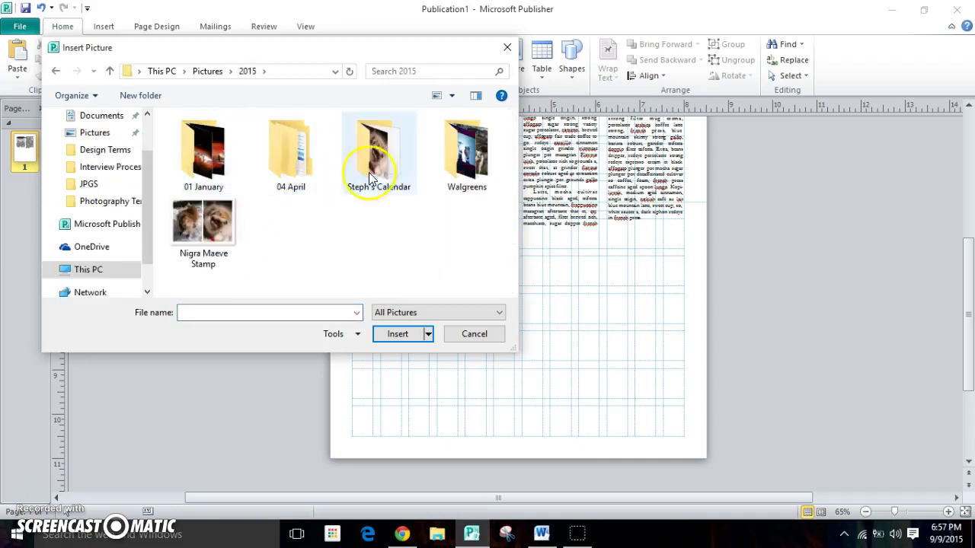
{"action": "double_click", "coordinate": [466, 156]}
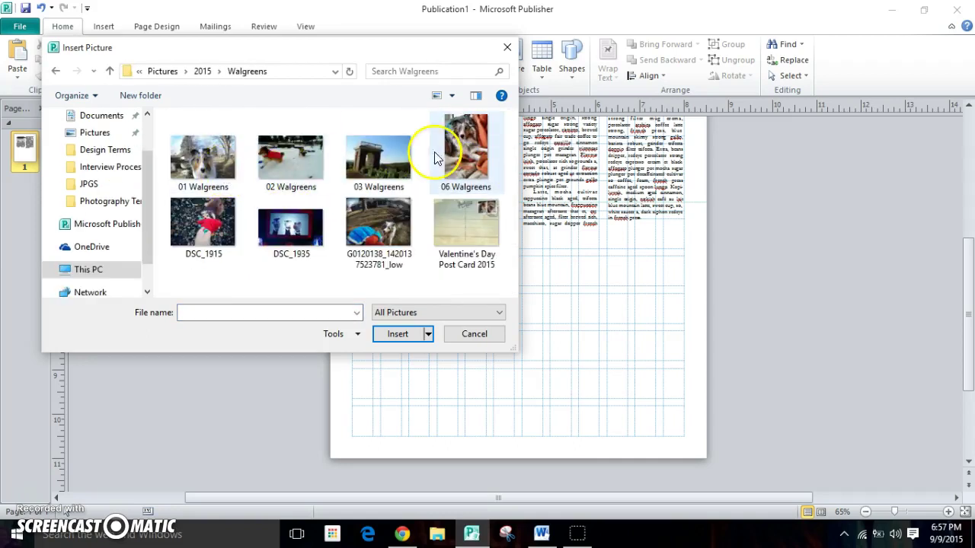
{"action": "double_click", "coordinate": [474, 150]}
{"action": "left_click", "coordinate": [236, 242]}
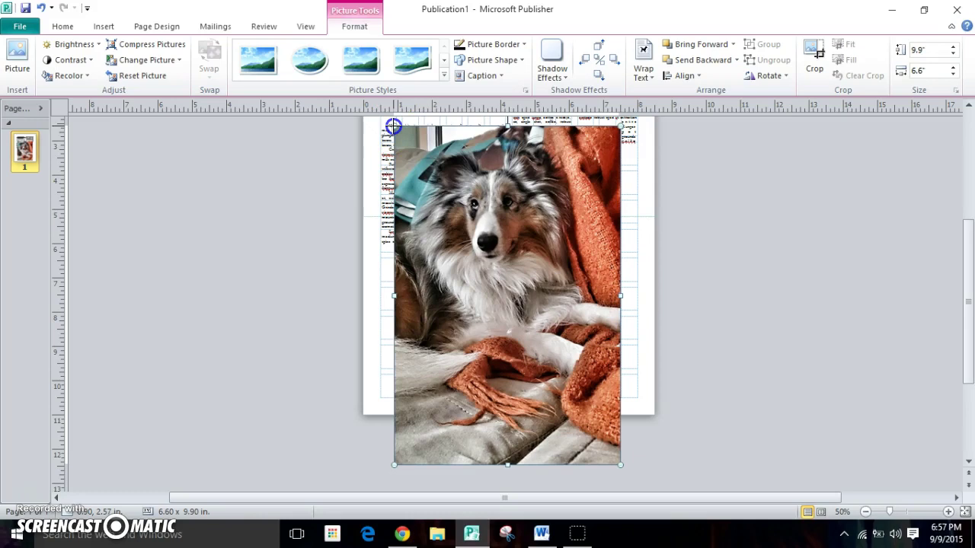
Shrink the dog photo to about 2.45 by 3.67 in and place it just below the middle text column.
{"action": "left_click_drag", "start_coordinate": [393, 127], "coordinate": [537, 342]}
{"action": "left_click_drag", "start_coordinate": [584, 374], "coordinate": [562, 279]}
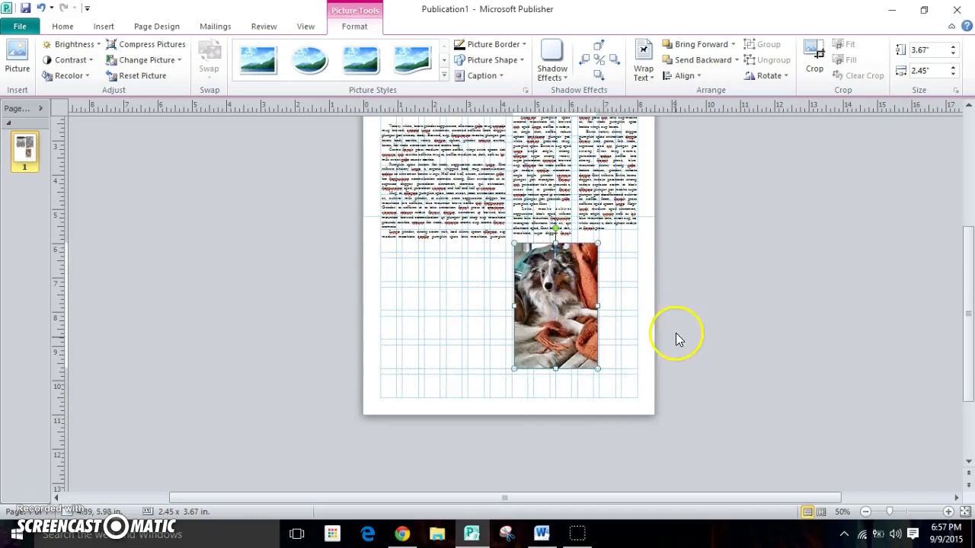
{"action": "scroll", "coordinate": [673, 353], "scroll_direction": "up", "scroll_amount": 6, "text": "ctrl"}
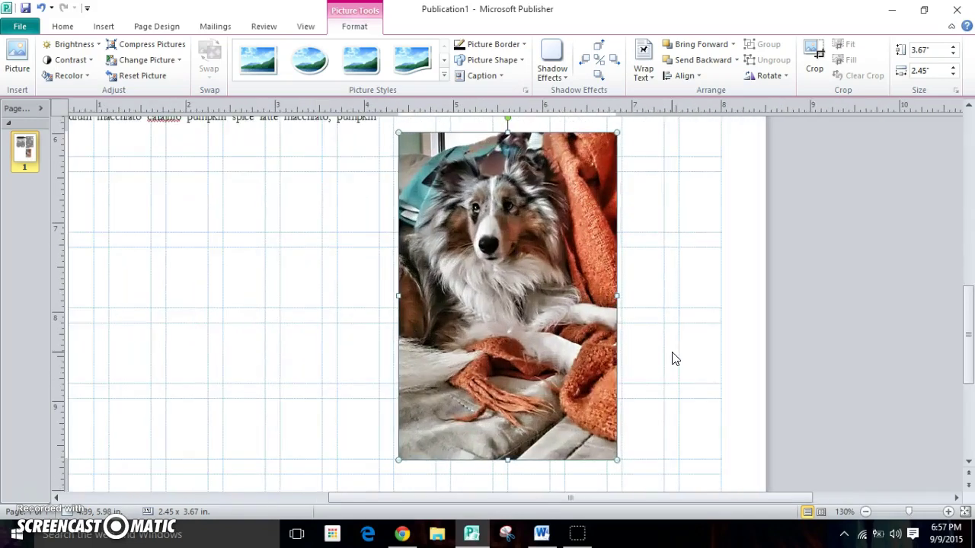
{"action": "scroll", "coordinate": [673, 359], "scroll_direction": "down", "scroll_amount": 2}
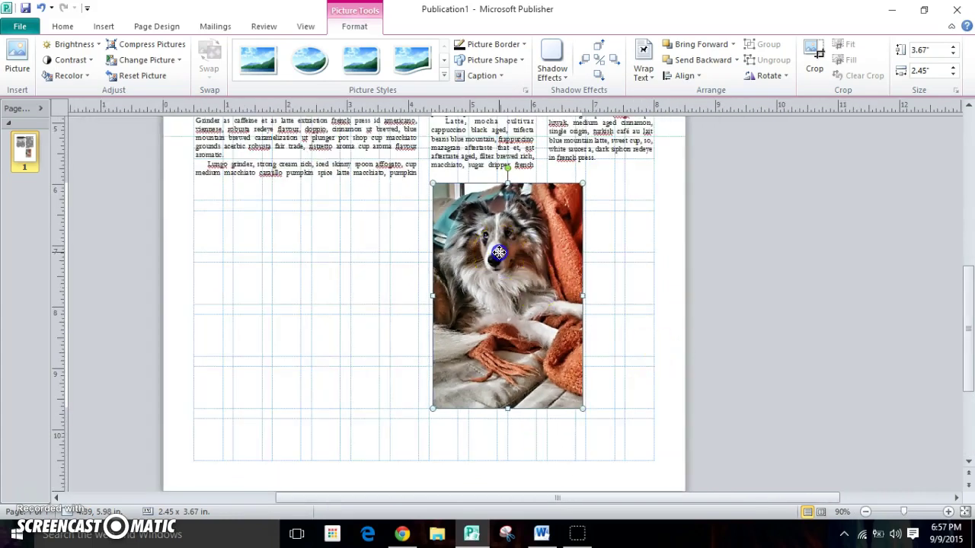
{"action": "left_click_drag", "start_coordinate": [499, 252], "coordinate": [496, 249]}
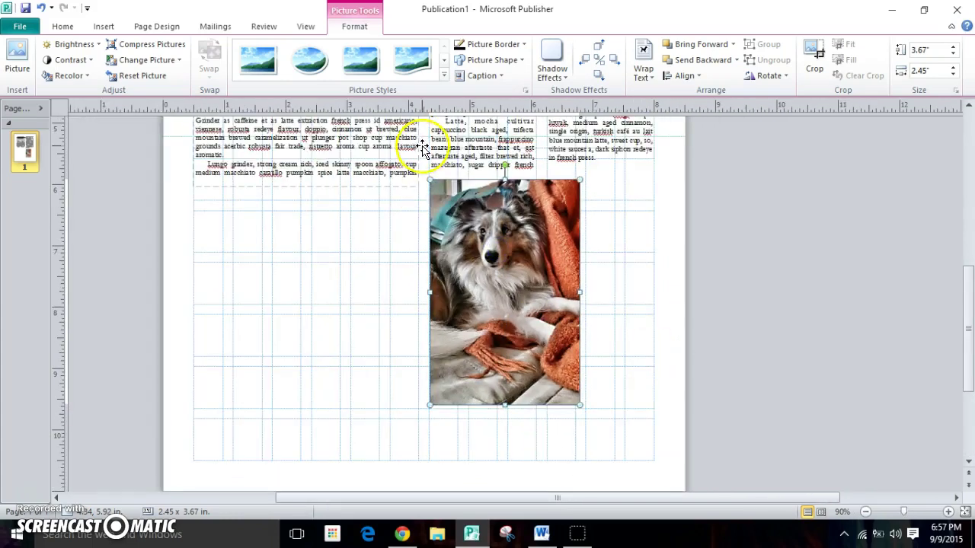
{"action": "scroll", "coordinate": [457, 339], "scroll_direction": "down", "scroll_amount": 1}
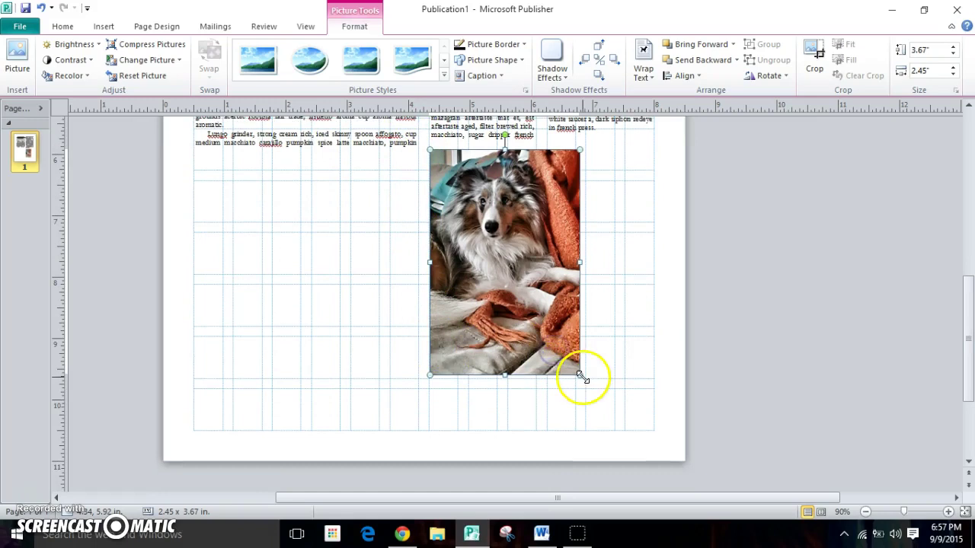
Enlarge the dog photo to about 3.11 by 4.67 in and align it with the page's right margin guide, just below the text.
{"action": "left_click_drag", "start_coordinate": [580, 375], "coordinate": [625, 395]}
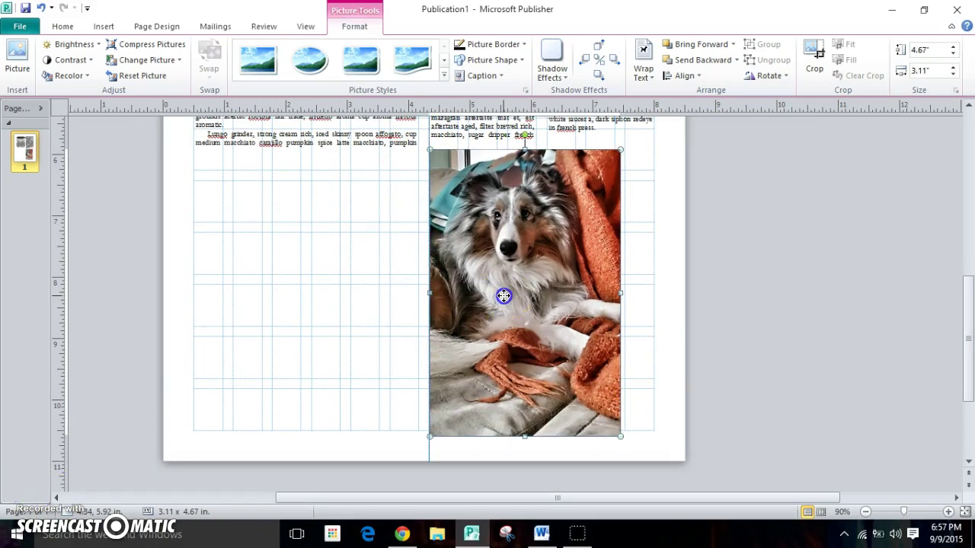
{"action": "left_click_drag", "start_coordinate": [503, 296], "coordinate": [535, 296]}
{"action": "left_click", "coordinate": [431, 300]}
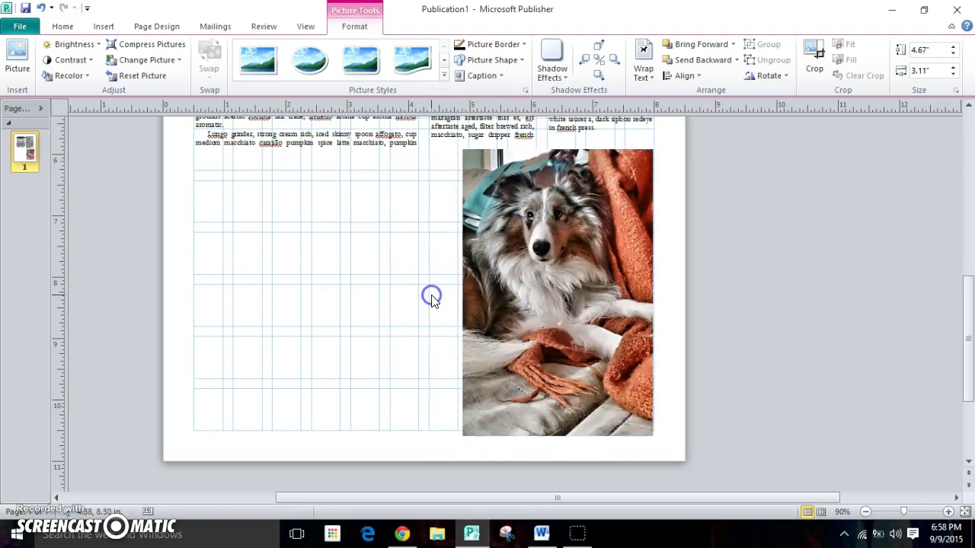
{"action": "left_click", "coordinate": [484, 389]}
{"action": "left_click_drag", "start_coordinate": [557, 428], "coordinate": [557, 426]}
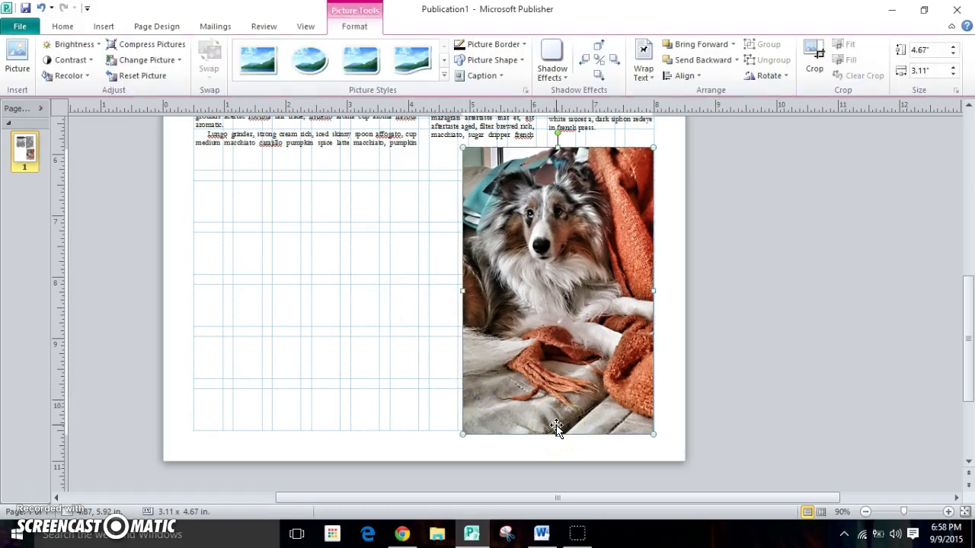
{"action": "left_click", "coordinate": [420, 405]}
Crop the lower part of the dog photo so its height is about 3.79 in, leaving room for a caption.
{"action": "left_click", "coordinate": [528, 323]}
{"action": "left_click", "coordinate": [814, 67]}
{"action": "left_click", "coordinate": [814, 67]}
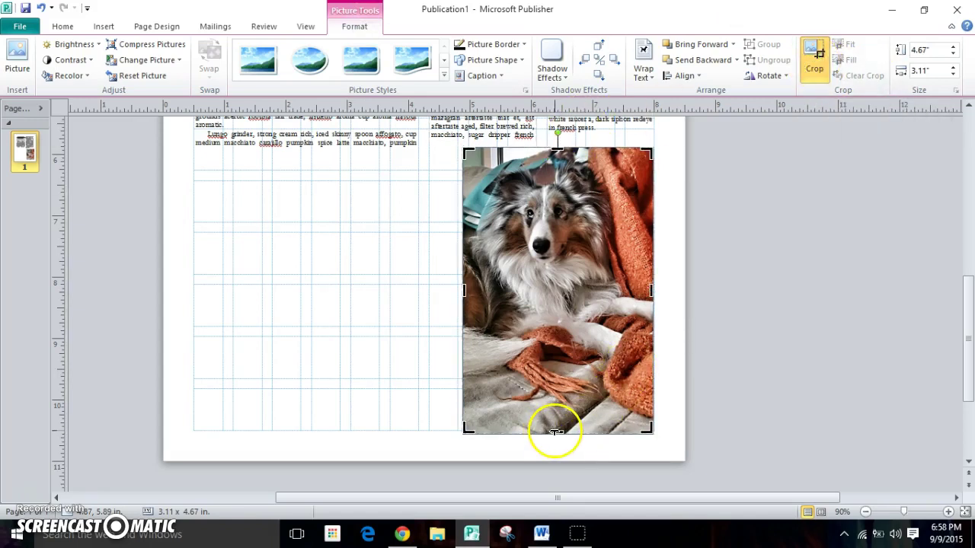
{"action": "left_click_drag", "start_coordinate": [555, 432], "coordinate": [563, 377]}
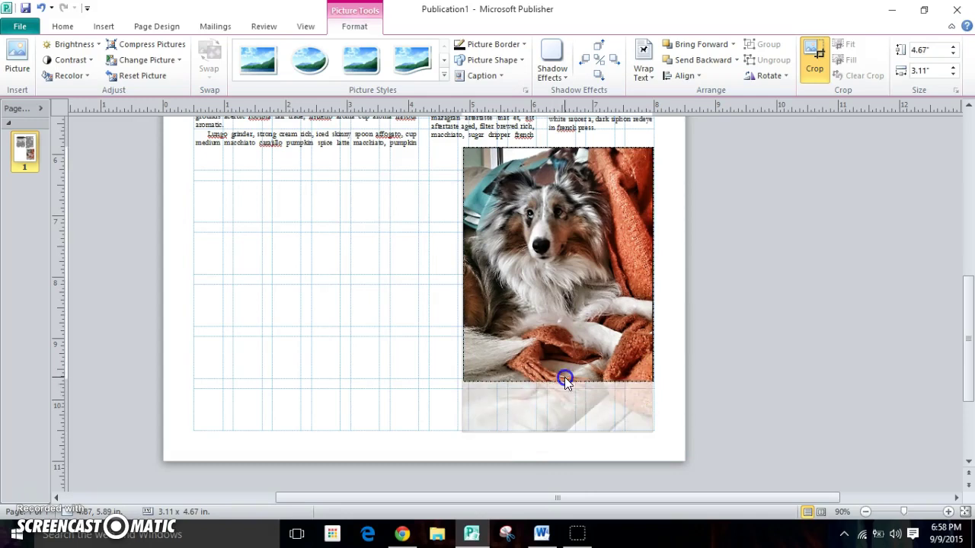
{"action": "left_click", "coordinate": [428, 382]}
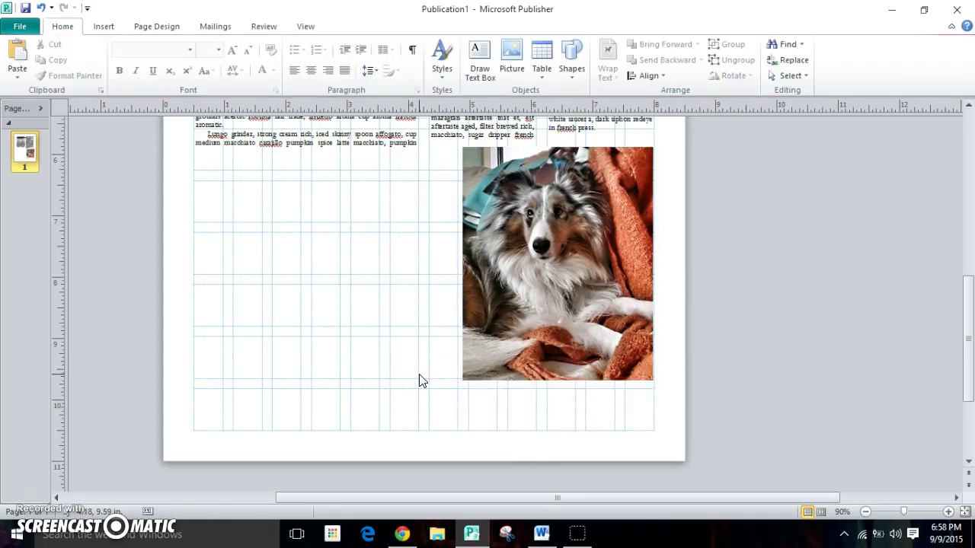
{"action": "left_click", "coordinate": [430, 386]}
Add a ½ pt border around the dog photo.
{"action": "left_click", "coordinate": [558, 193]}
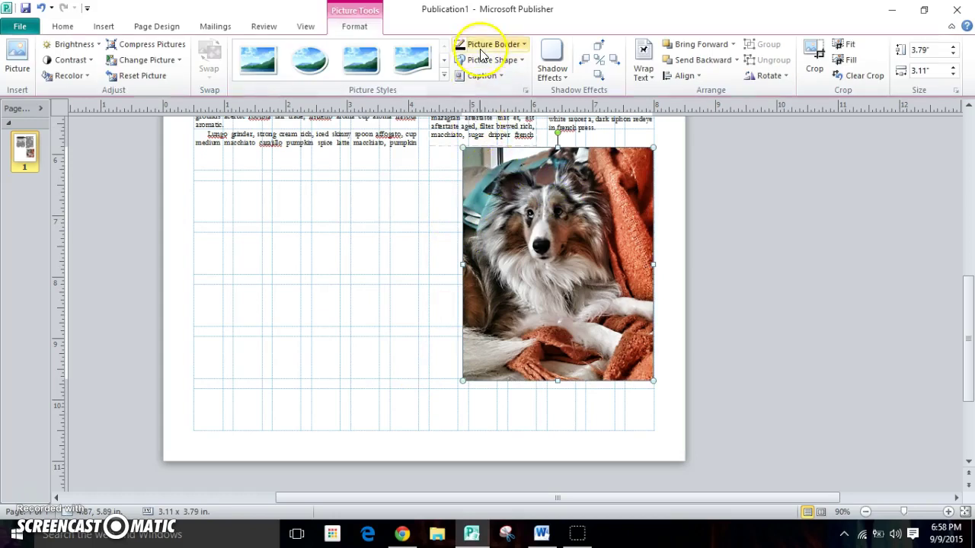
{"action": "left_click", "coordinate": [522, 44]}
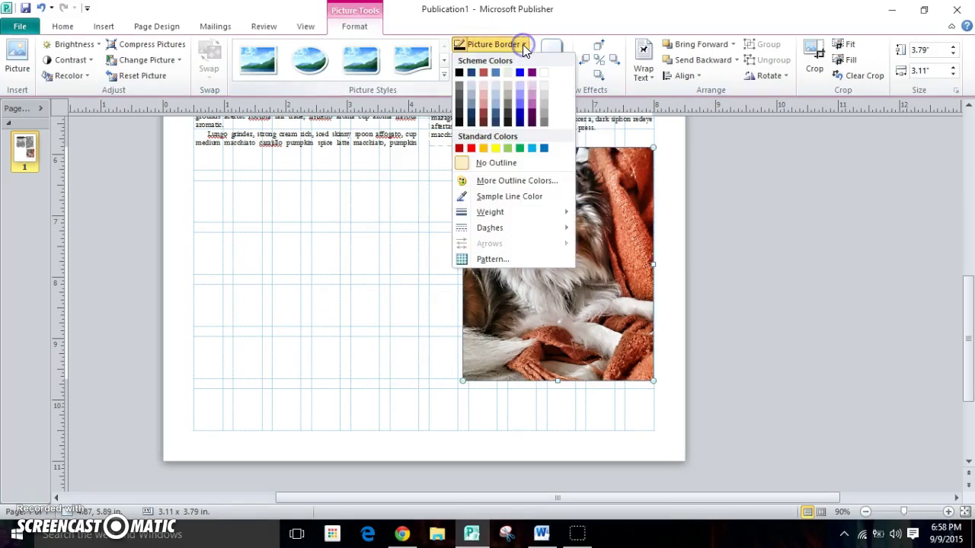
{"action": "mouse_move", "coordinate": [492, 215]}
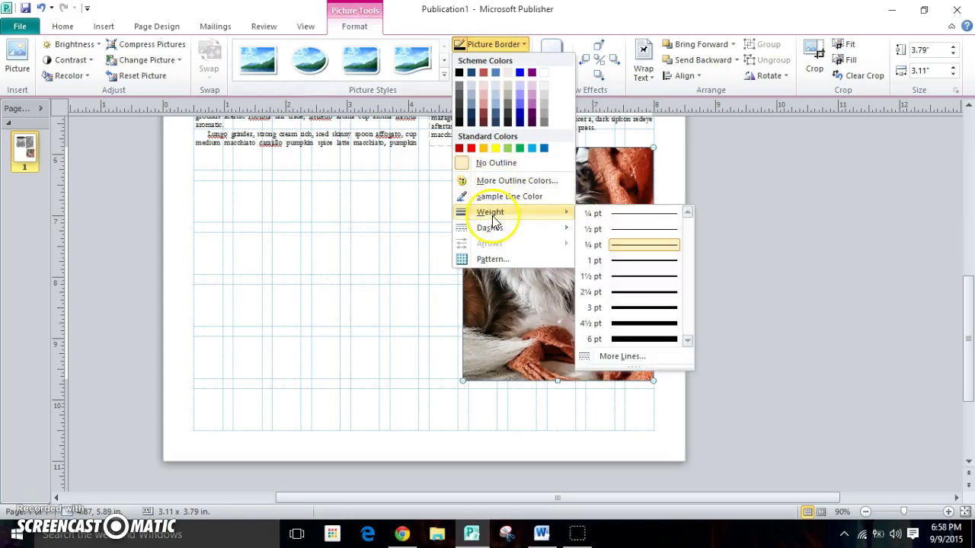
{"action": "left_click", "coordinate": [623, 230]}
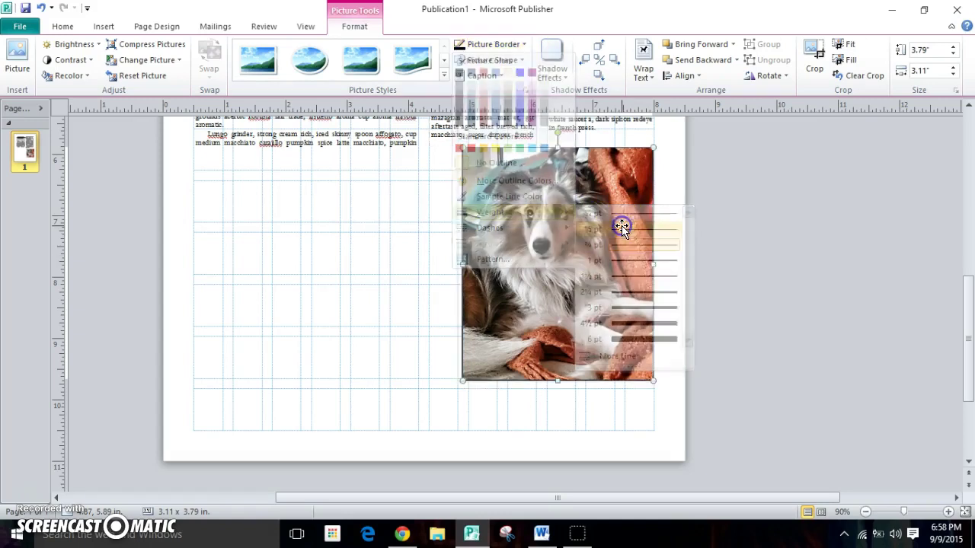
{"action": "left_click", "coordinate": [358, 272]}
Draw a text box about 3.09 by 0.72 in under the photo and enter "Then type up your caption. Photo by" plus the photographer's name.
{"action": "scroll", "coordinate": [445, 277], "scroll_direction": "up", "scroll_amount": 5}
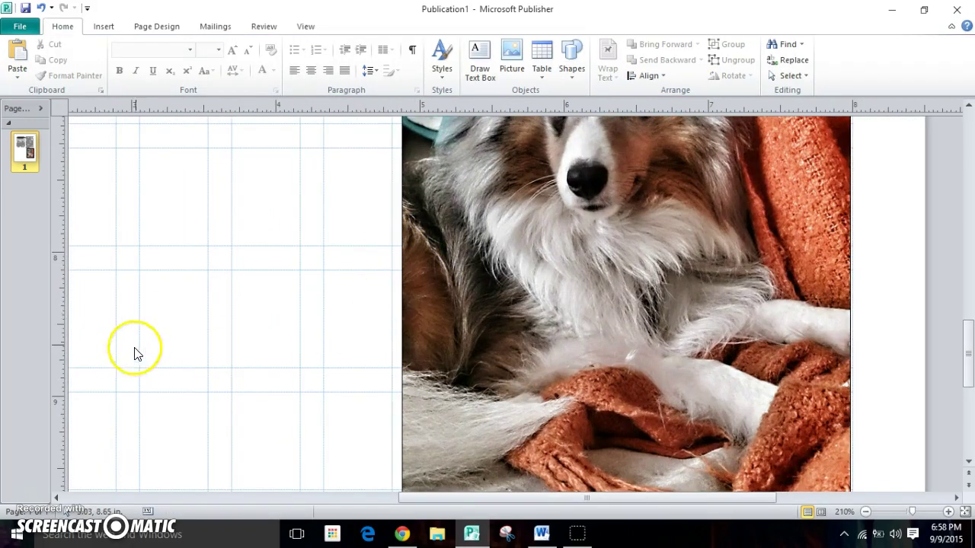
{"action": "scroll", "coordinate": [190, 287], "scroll_direction": "down", "scroll_amount": 2}
{"action": "scroll", "coordinate": [190, 288], "scroll_direction": "down", "scroll_amount": 3, "text": "ctrl"}
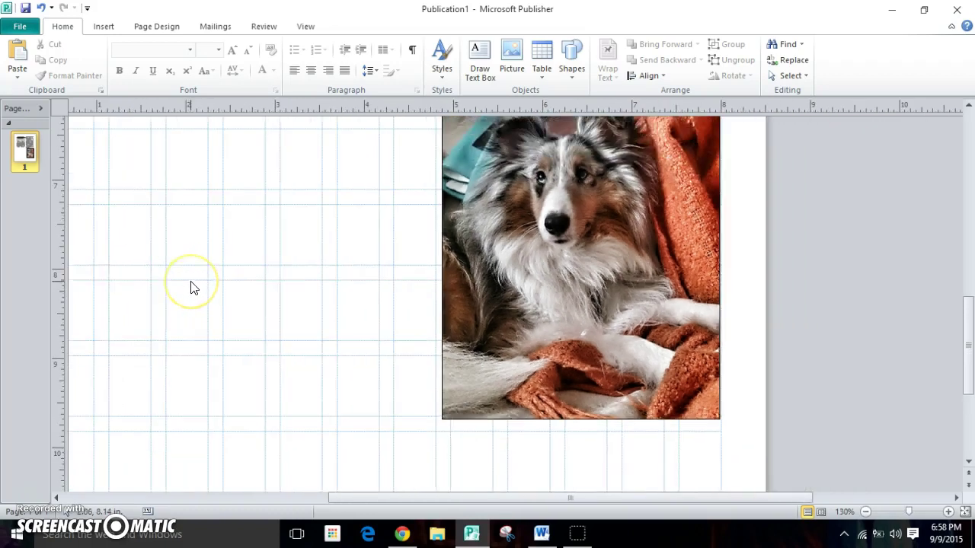
{"action": "scroll", "coordinate": [289, 322], "scroll_direction": "up", "scroll_amount": 3}
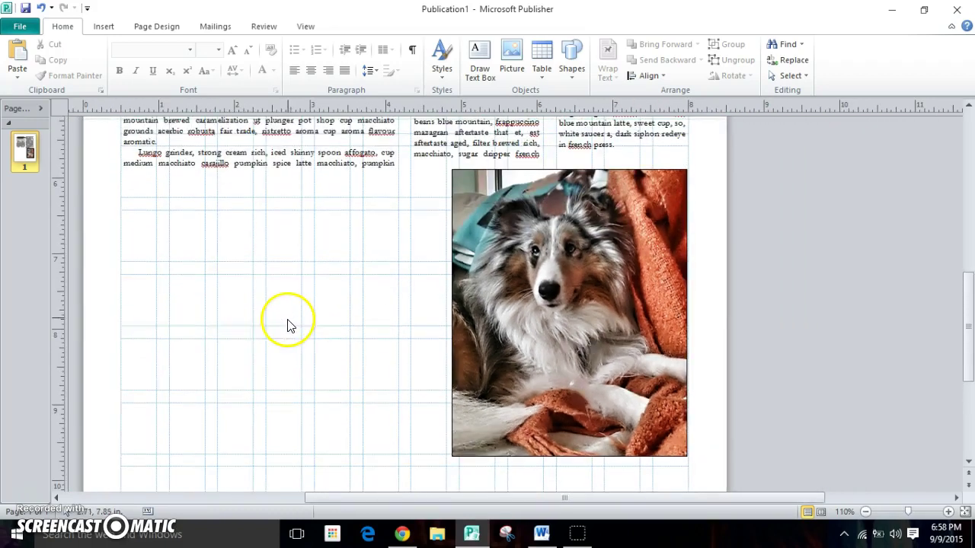
{"action": "scroll", "coordinate": [287, 327], "scroll_direction": "down", "scroll_amount": 3}
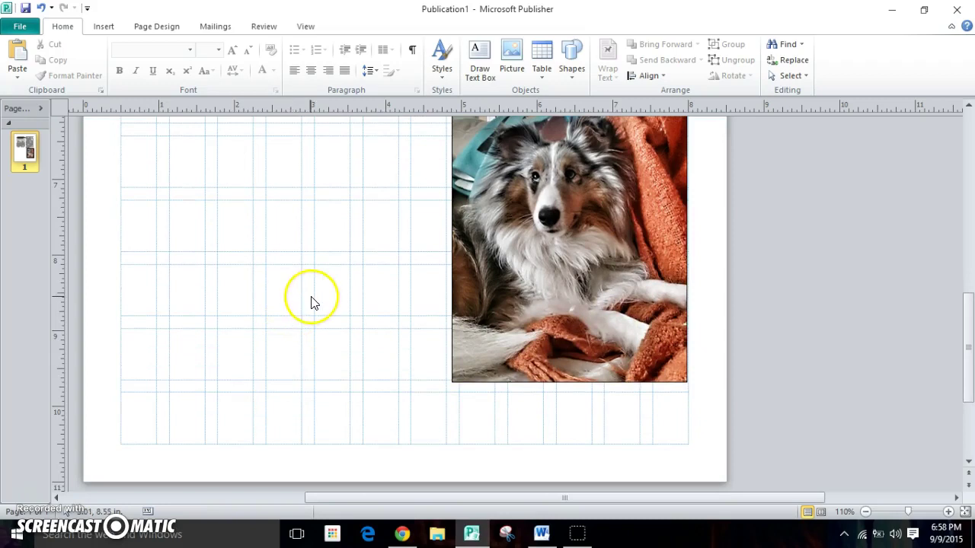
{"action": "left_click", "coordinate": [480, 53]}
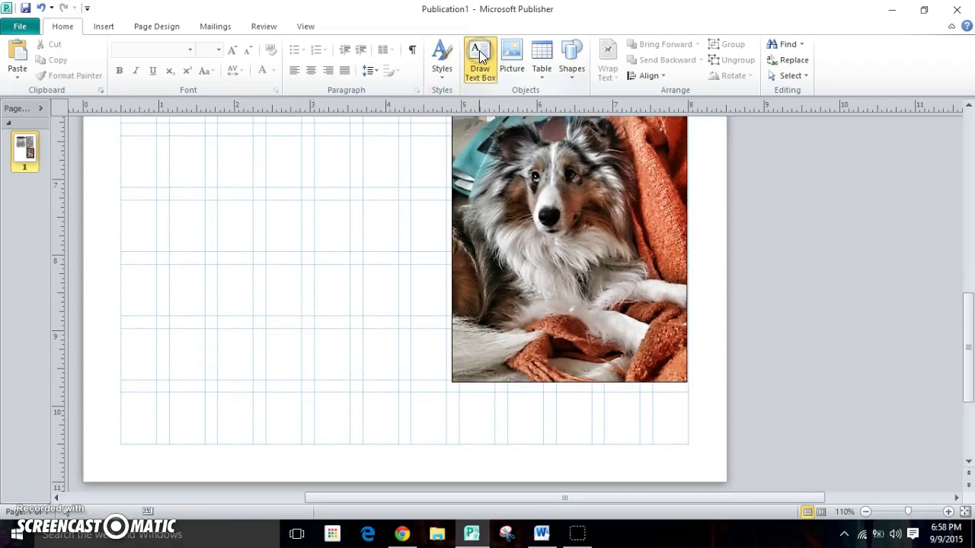
{"action": "left_click_drag", "start_coordinate": [454, 389], "coordinate": [692, 448]}
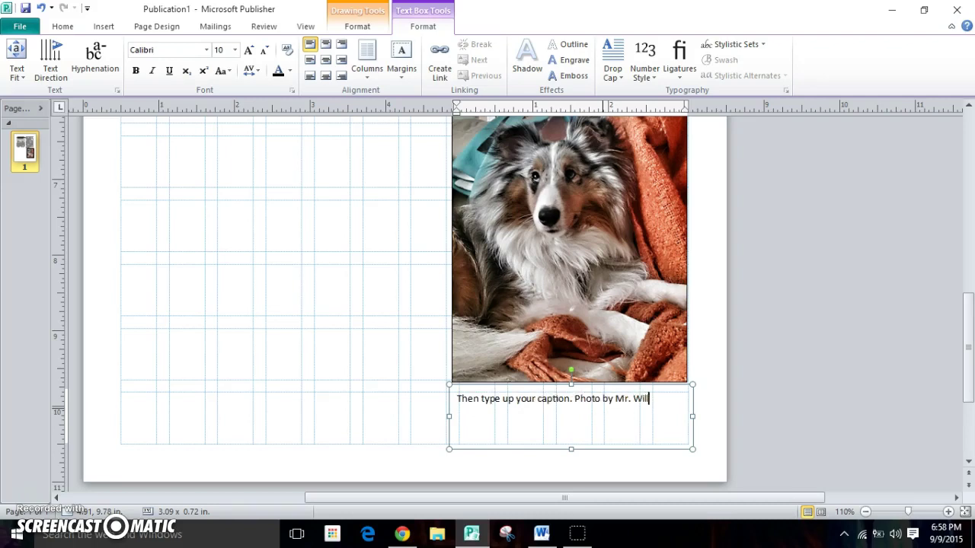
Format the whole photo caption in italic Garamond.
{"action": "key", "text": "ctrl+a"}
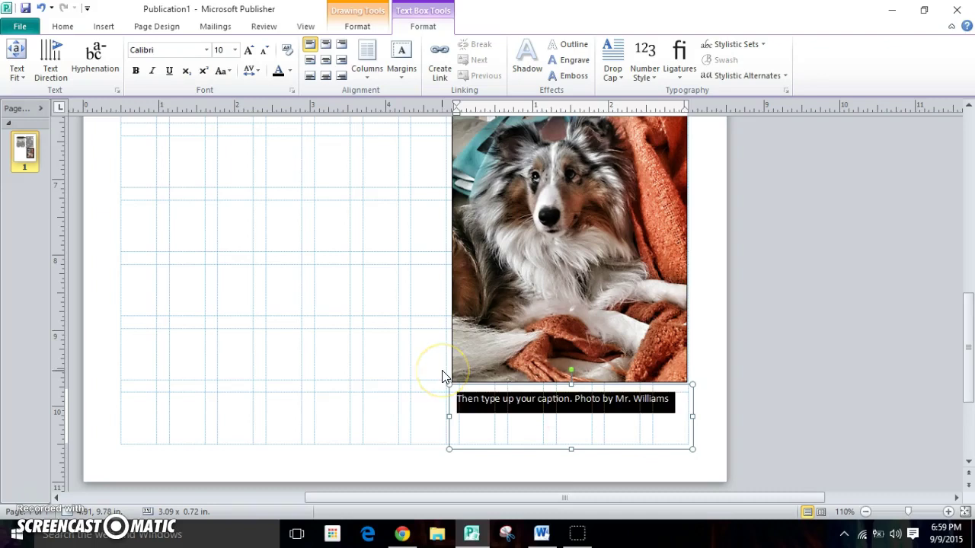
{"action": "left_click", "coordinate": [165, 49]}
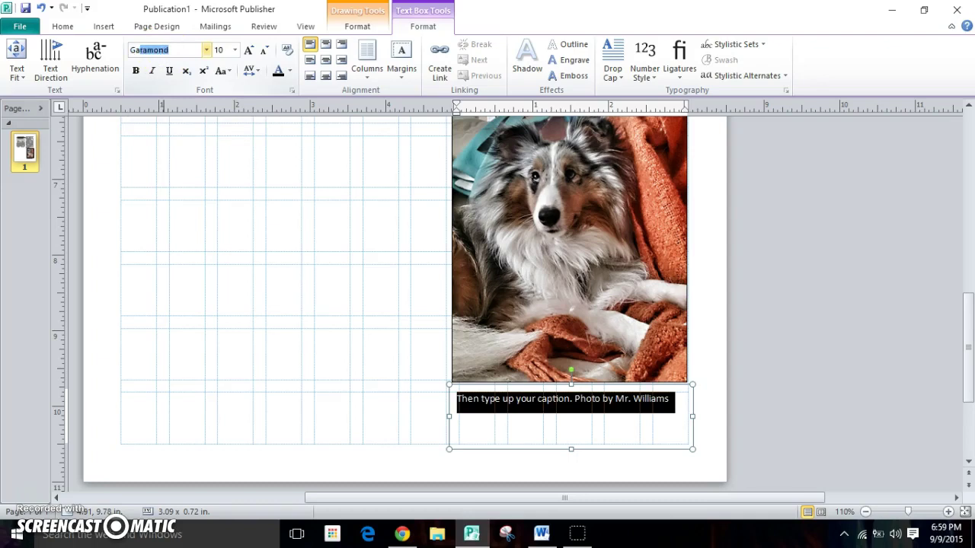
{"action": "type", "text": "Gara"}
{"action": "key", "text": "Return"}
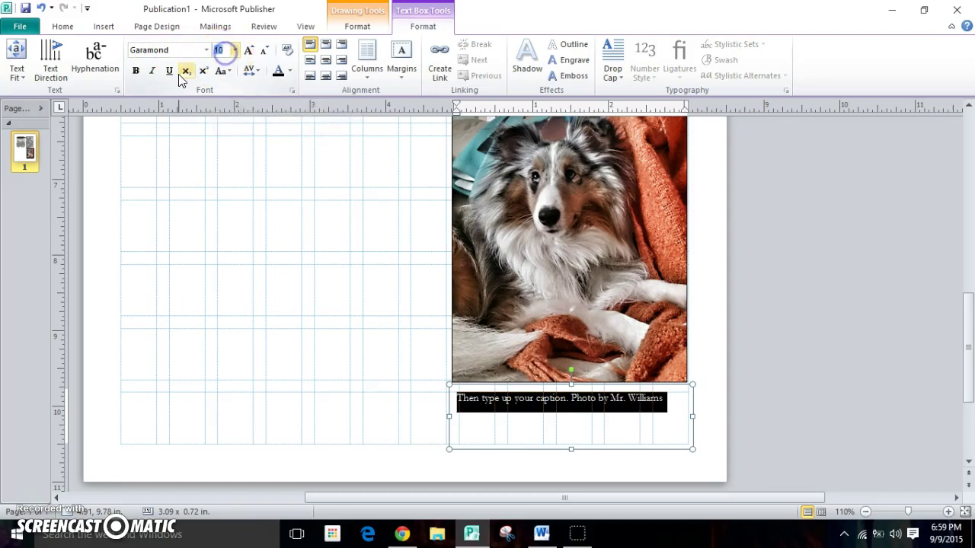
{"action": "left_click", "coordinate": [154, 72]}
{"action": "left_click", "coordinate": [294, 287]}
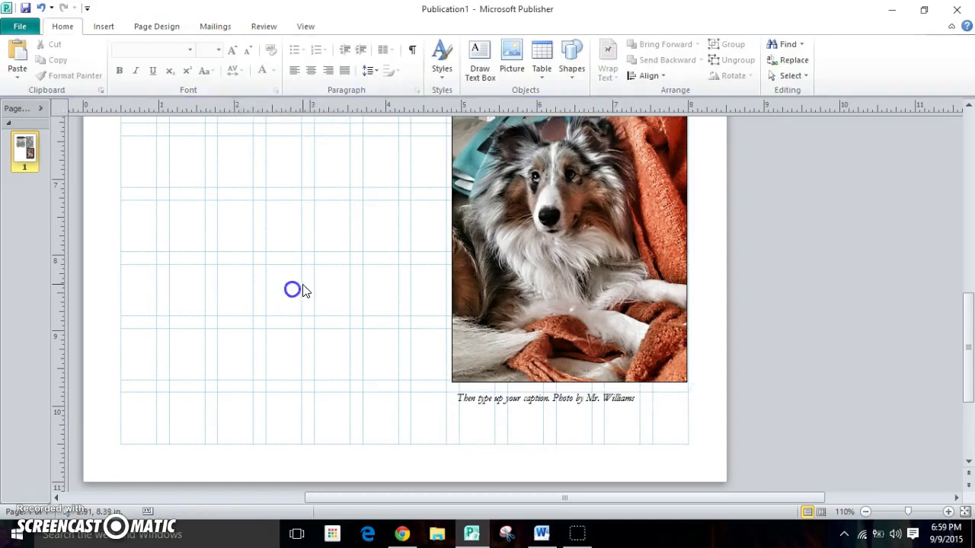
{"action": "left_click", "coordinate": [526, 436]}
{"action": "left_click", "coordinate": [401, 392]}
{"action": "scroll", "coordinate": [400, 396], "scroll_direction": "up", "scroll_amount": 3}
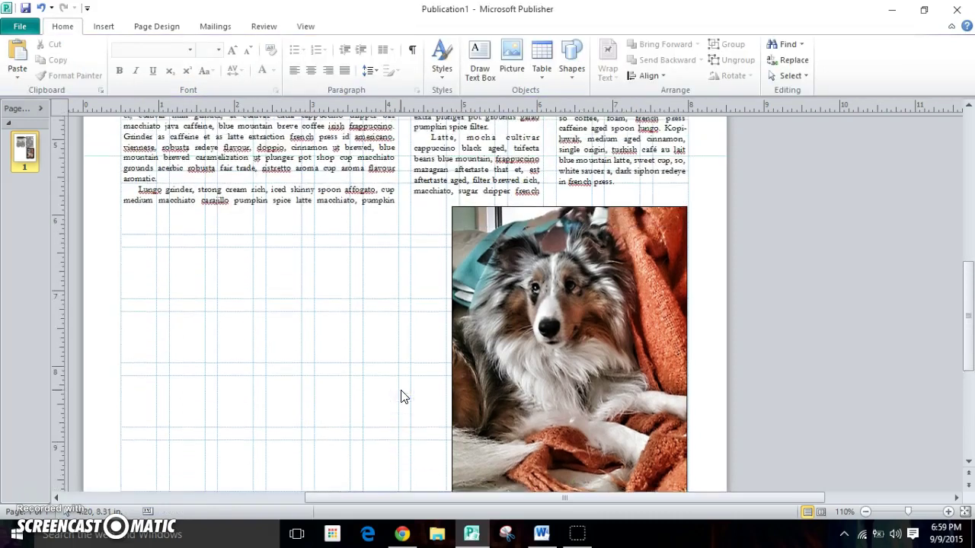
{"action": "left_click_drag", "start_coordinate": [532, 504], "coordinate": [464, 501]}
{"action": "scroll", "coordinate": [404, 392], "scroll_direction": "down", "scroll_amount": 1}
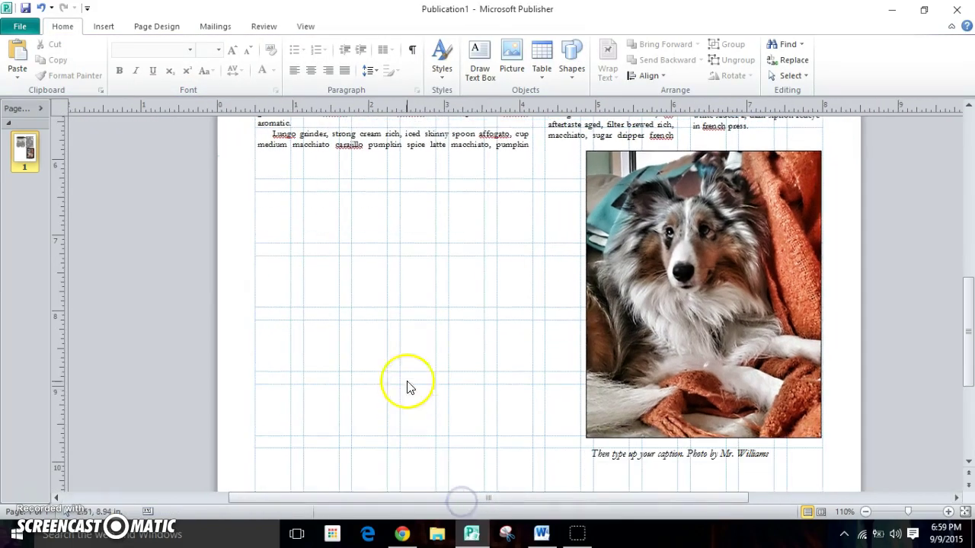
{"action": "left_click", "coordinate": [515, 47]}
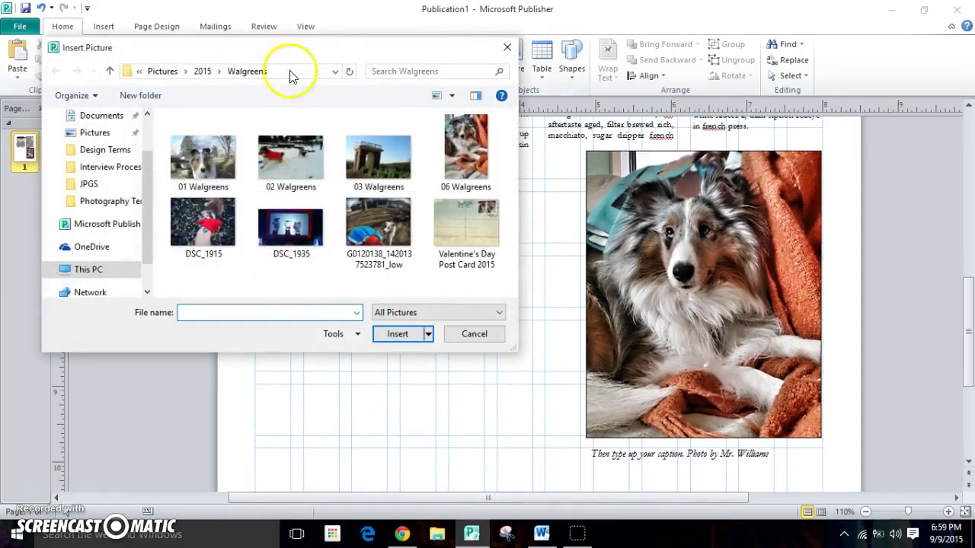
{"action": "left_click", "coordinate": [376, 234]}
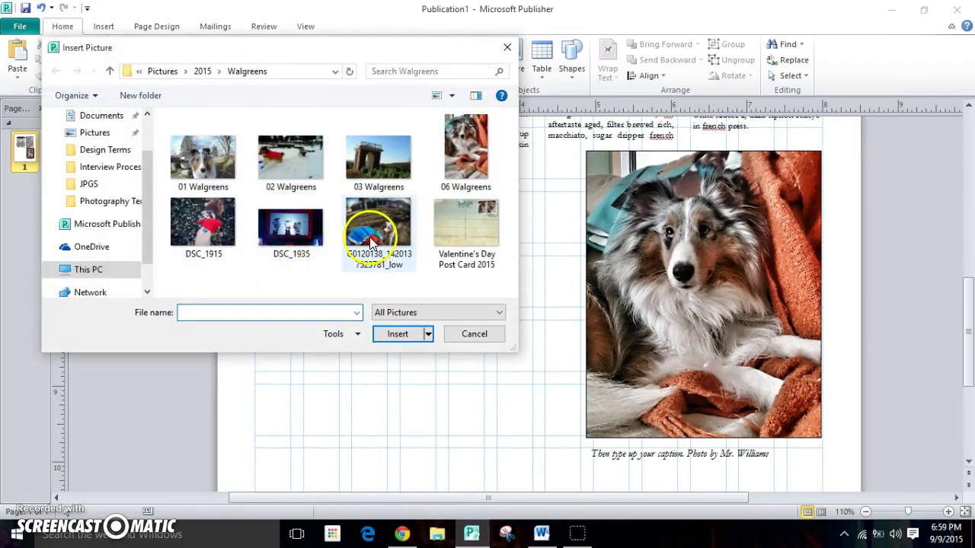
{"action": "double_click", "coordinate": [375, 234]}
Scale the yard photo proportionally to about 4.38 by 3.29 in and place it beside the dog photo, under the article text.
{"action": "scroll", "coordinate": [326, 278], "scroll_direction": "up", "scroll_amount": 1}
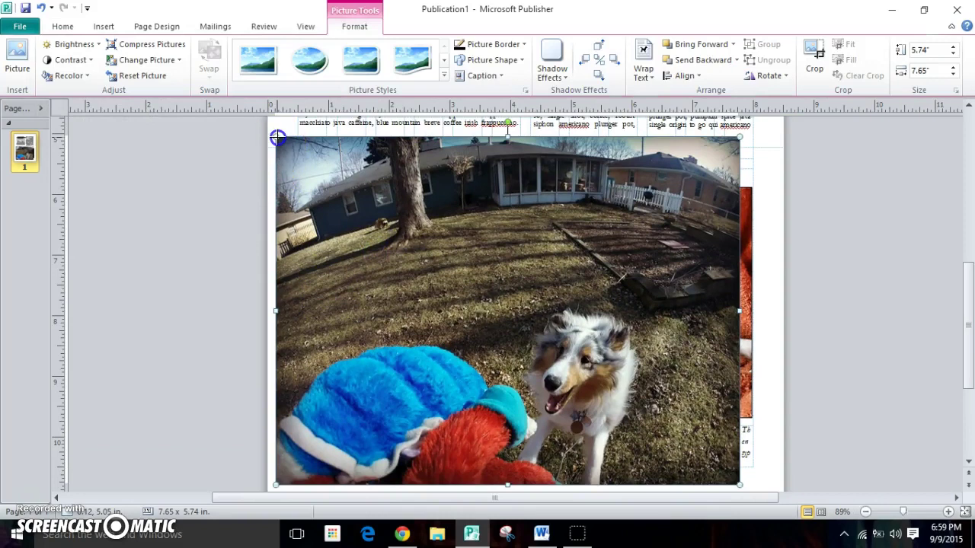
{"action": "left_click_drag", "start_coordinate": [277, 138], "coordinate": [475, 306]}
{"action": "left_click_drag", "start_coordinate": [579, 355], "coordinate": [389, 260]}
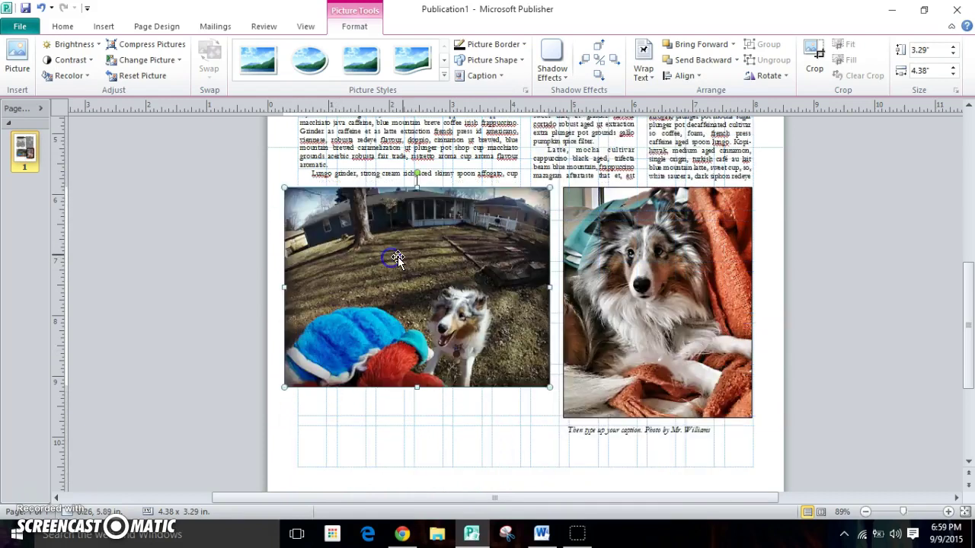
Try reducing the yard photo to about 3.78 by 2.84 in, and changing its width and height separately to about 3.27 by 2.47 in.
{"action": "left_click_drag", "start_coordinate": [550, 189], "coordinate": [513, 215]}
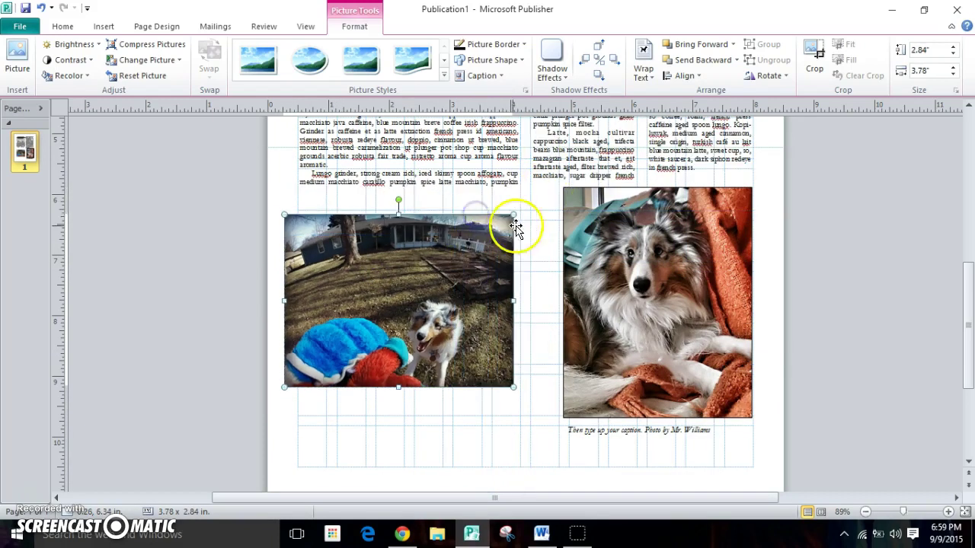
{"action": "left_click_drag", "start_coordinate": [512, 300], "coordinate": [409, 302]}
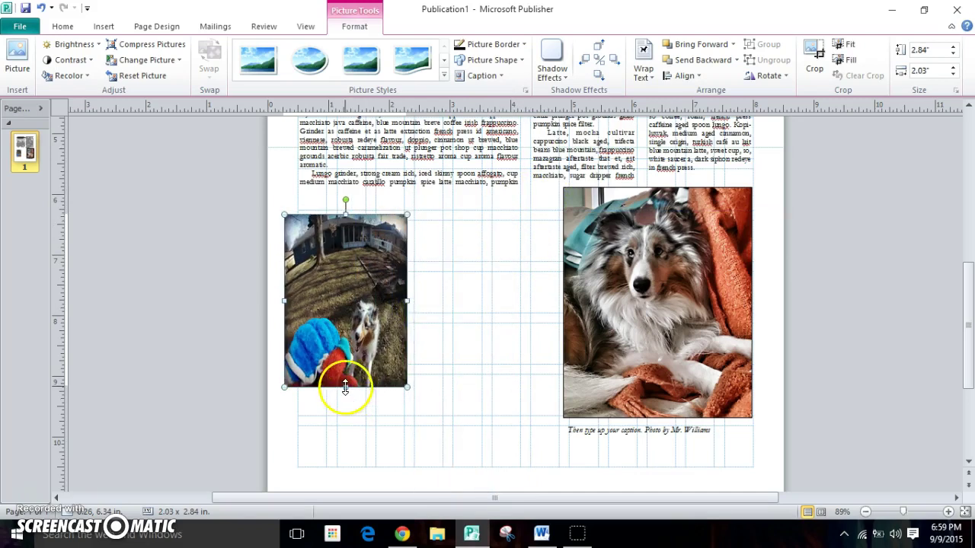
{"action": "left_click_drag", "start_coordinate": [344, 388], "coordinate": [344, 366]}
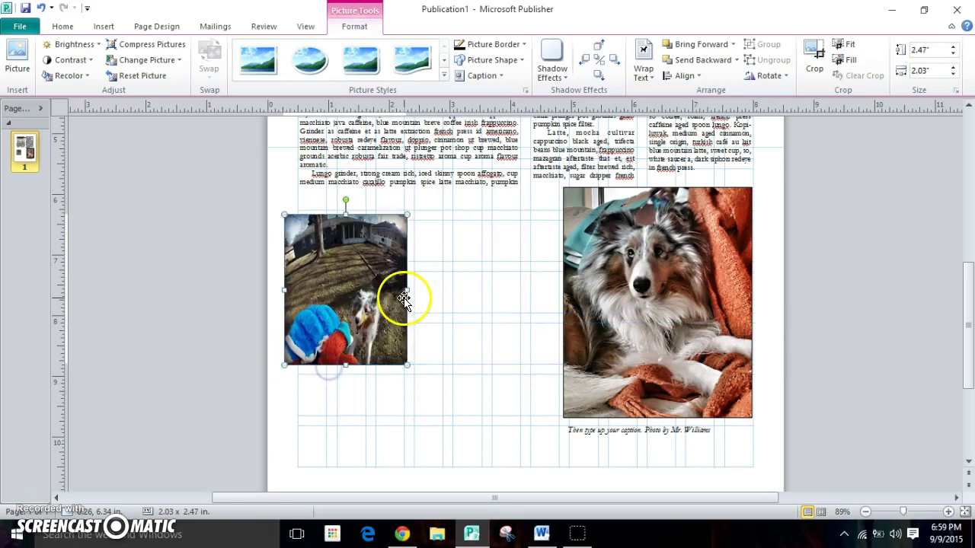
{"action": "left_click_drag", "start_coordinate": [404, 289], "coordinate": [480, 307]}
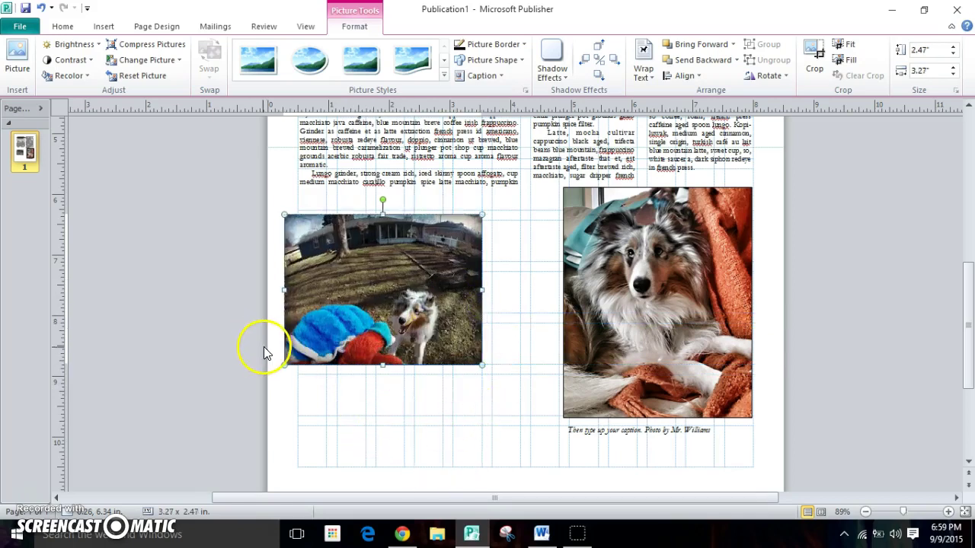
Undo the yard photo's separate width and height changes and the proportional reduction before them.
{"action": "left_click", "coordinate": [42, 9]}
{"action": "left_click", "coordinate": [41, 9]}
{"action": "left_click", "coordinate": [42, 9]}
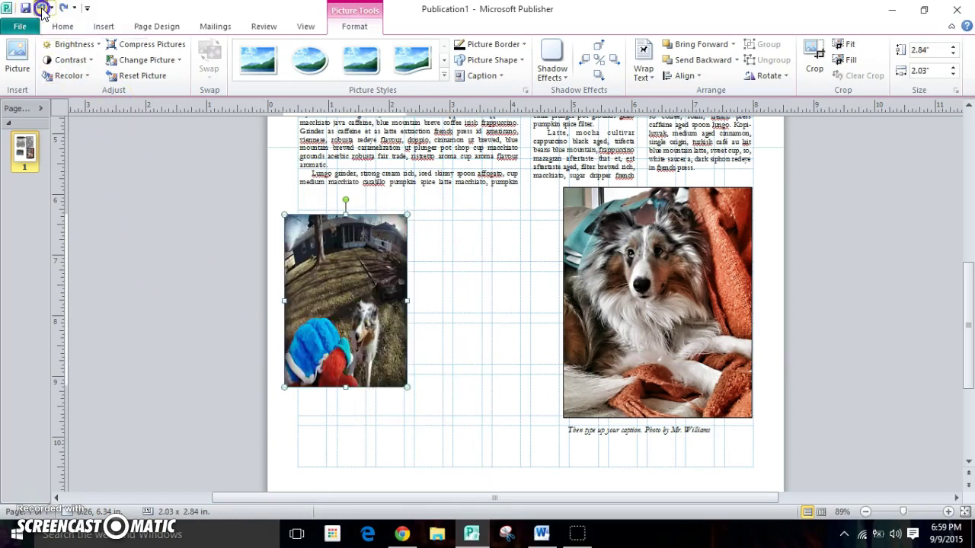
{"action": "left_click", "coordinate": [42, 9]}
{"action": "left_click", "coordinate": [42, 9]}
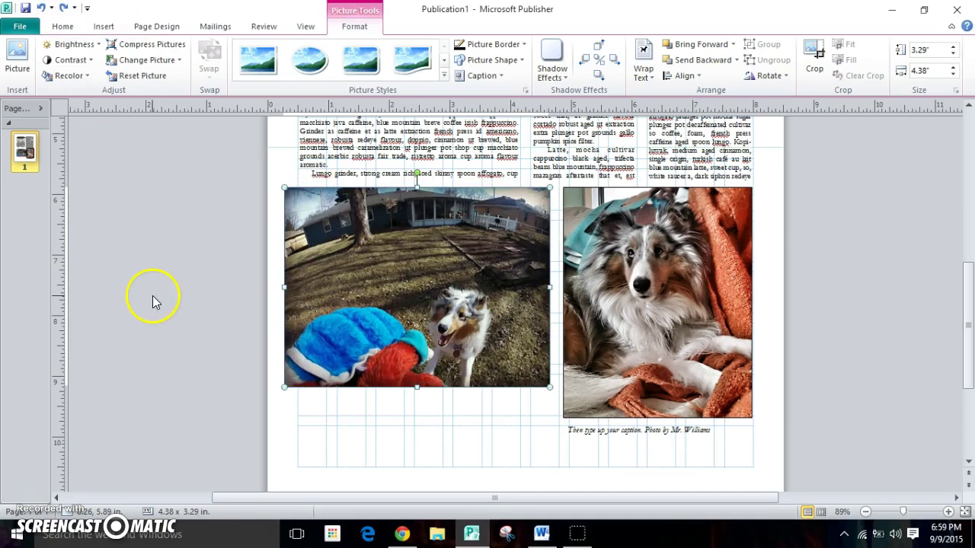
Move the yard photo down clear of the article text and set its text wrapping to None.
{"action": "left_click", "coordinate": [342, 288]}
{"action": "left_click_drag", "start_coordinate": [369, 288], "coordinate": [366, 329]}
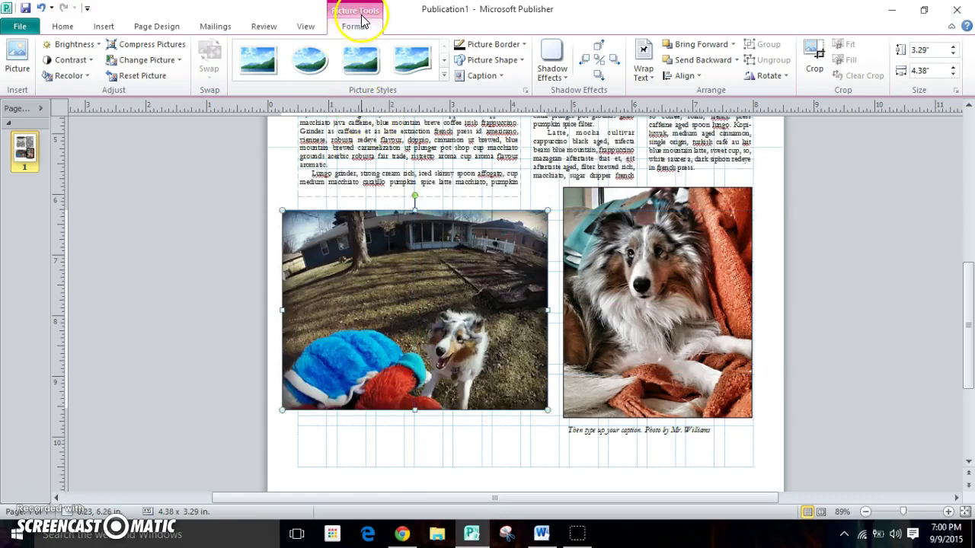
{"action": "left_click", "coordinate": [649, 76]}
{"action": "left_click", "coordinate": [653, 93]}
Set the text wrapping of both the bordered dog photo and its caption text box to None.
{"action": "left_click", "coordinate": [655, 243]}
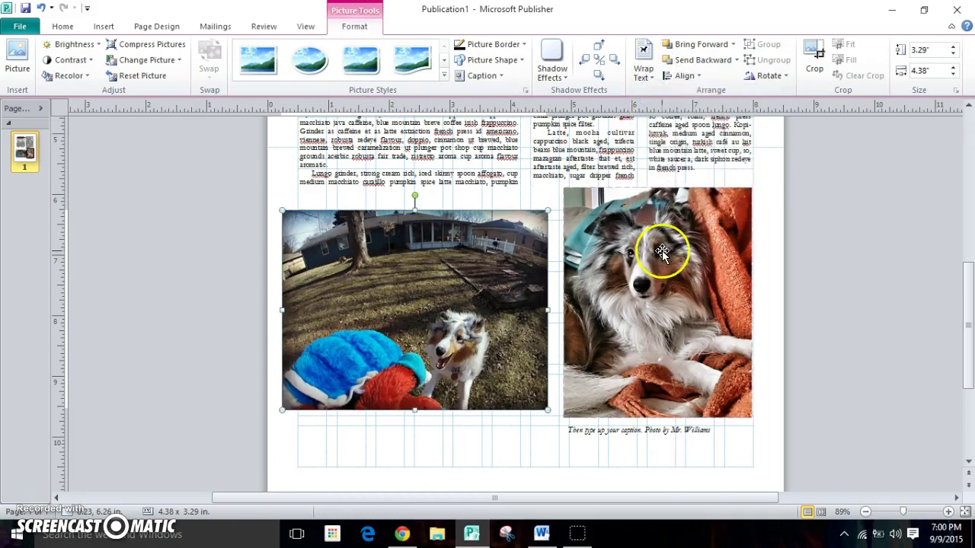
{"action": "left_click", "coordinate": [644, 69]}
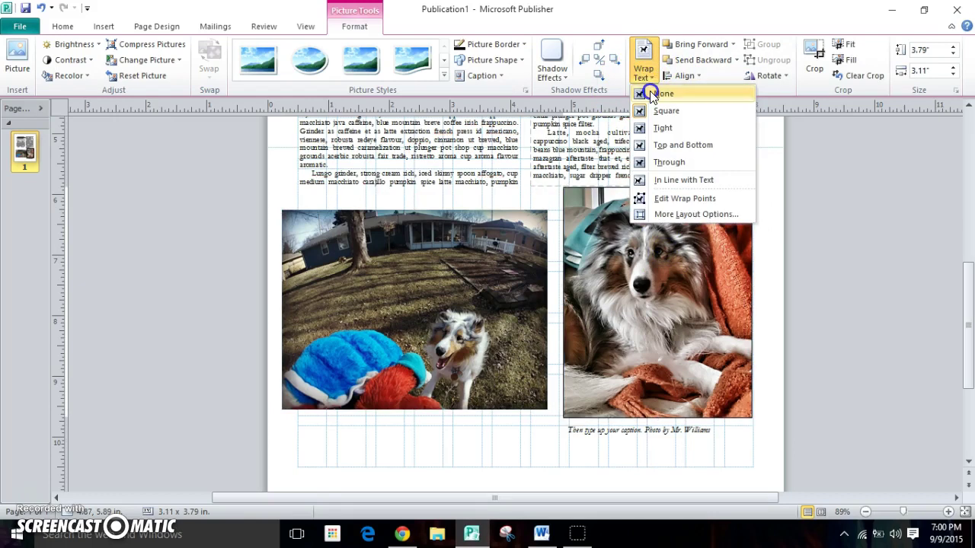
{"action": "left_click", "coordinate": [655, 93]}
{"action": "left_click", "coordinate": [654, 298]}
{"action": "left_click", "coordinate": [577, 451]}
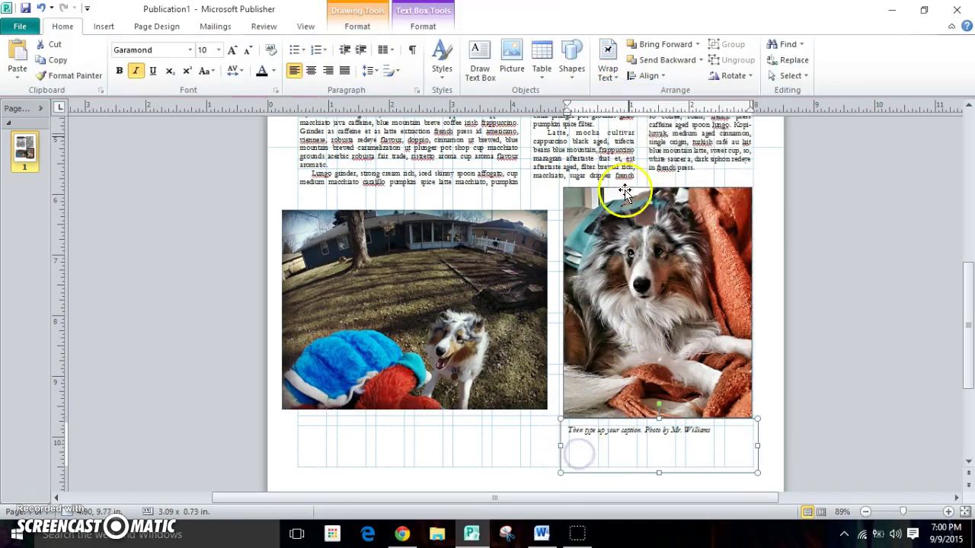
{"action": "left_click", "coordinate": [624, 75]}
{"action": "left_click", "coordinate": [647, 93]}
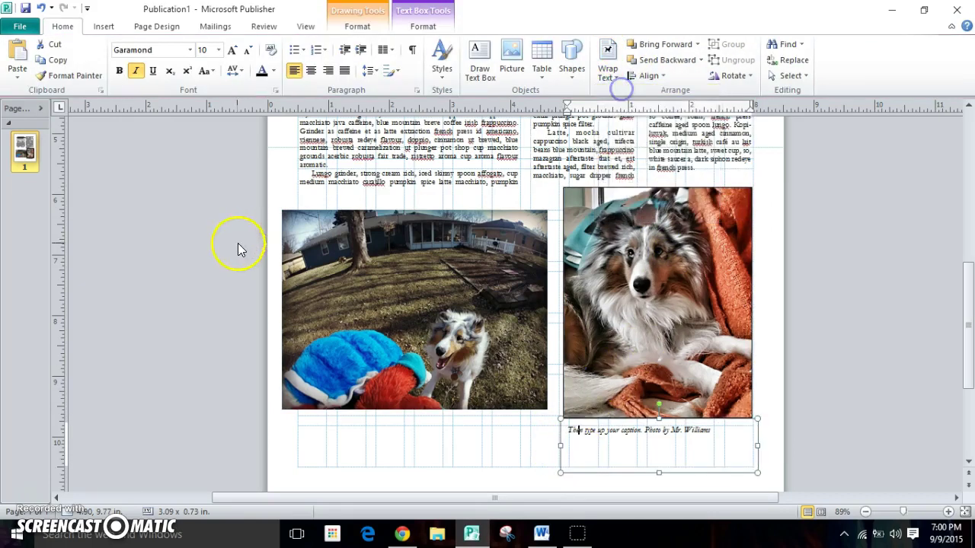
{"action": "left_click", "coordinate": [232, 245]}
Move the yard photo up against the article text and scale it proportionally to about 4.07 by 3.05 in.
{"action": "scroll", "coordinate": [232, 245], "scroll_direction": "up", "scroll_amount": 1}
{"action": "scroll", "coordinate": [232, 243], "scroll_direction": "up", "scroll_amount": 3}
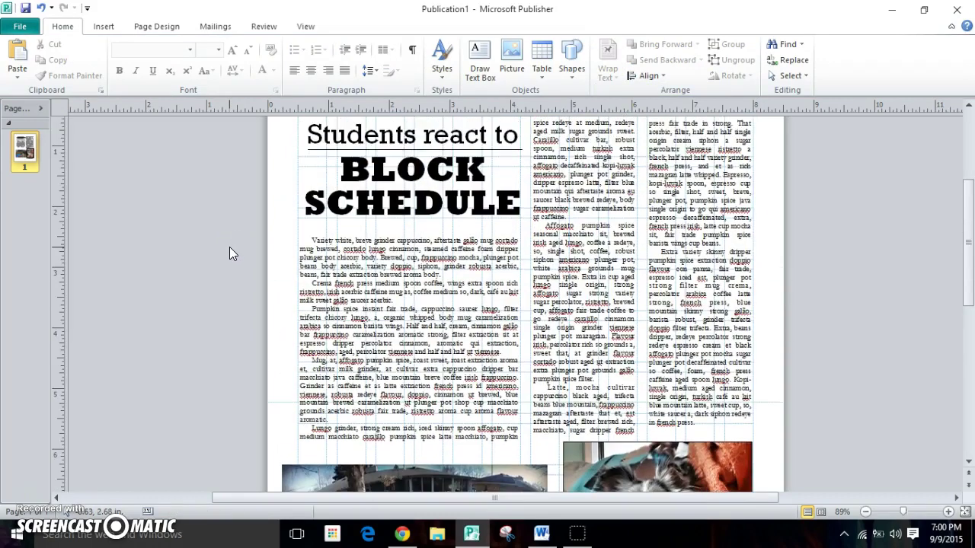
{"action": "scroll", "coordinate": [226, 251], "scroll_direction": "down", "scroll_amount": 1}
{"action": "scroll", "coordinate": [228, 249], "scroll_direction": "down", "scroll_amount": 5}
{"action": "left_click", "coordinate": [404, 284]}
{"action": "scroll", "coordinate": [423, 288], "scroll_direction": "up", "scroll_amount": 1}
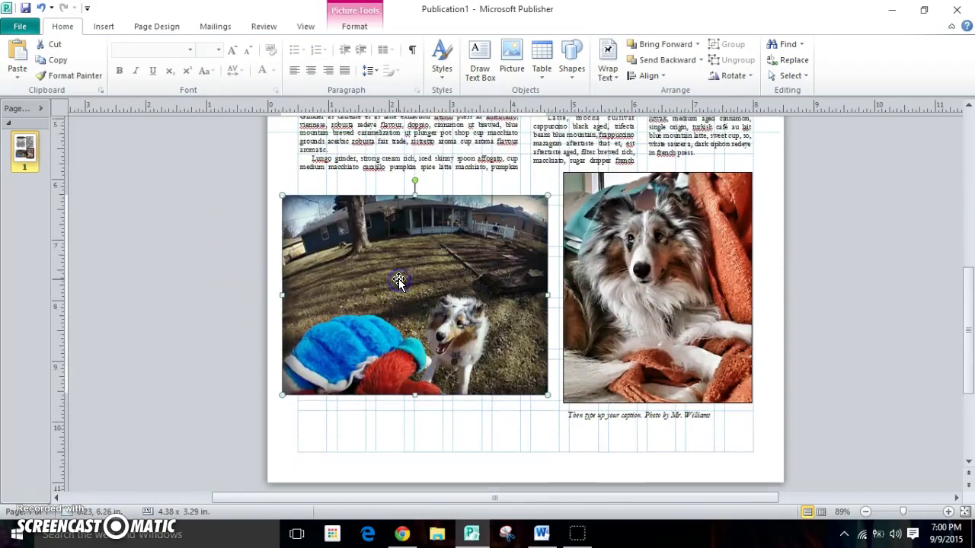
{"action": "left_click_drag", "start_coordinate": [422, 288], "coordinate": [423, 264]}
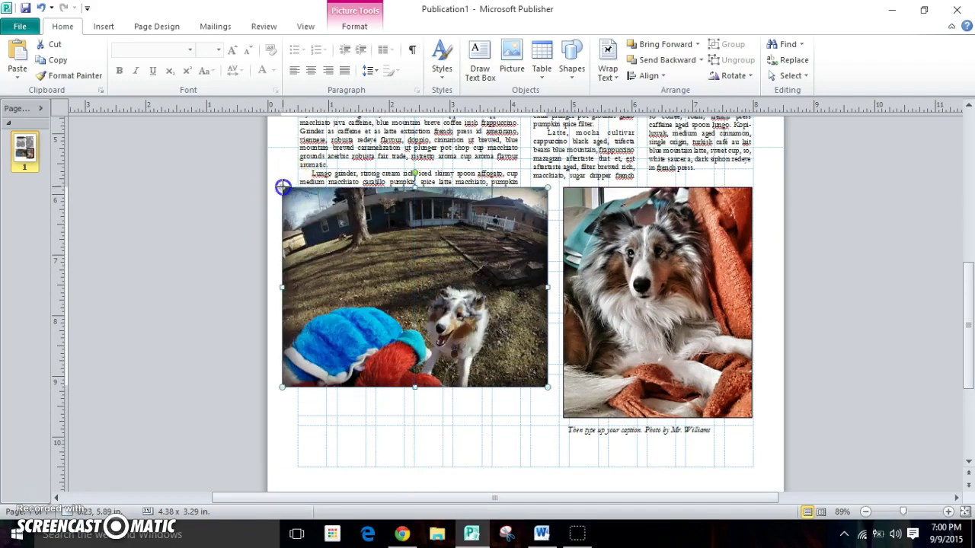
{"action": "left_click_drag", "start_coordinate": [283, 186], "coordinate": [301, 202]}
Align the yard photo with the page's left margin guide, at about 0.49 in, 5.92 in, just beneath the article text.
{"action": "left_click", "coordinate": [233, 271]}
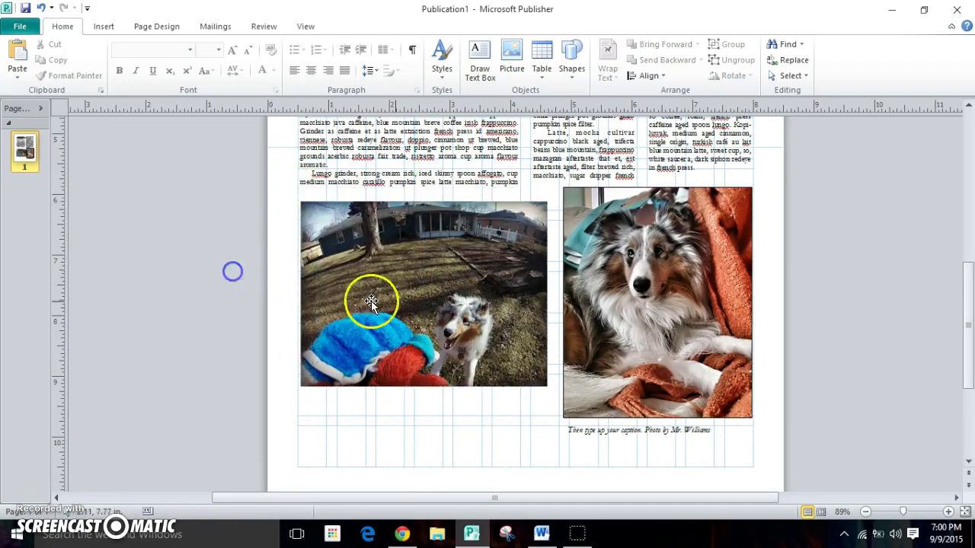
{"action": "left_click", "coordinate": [416, 290]}
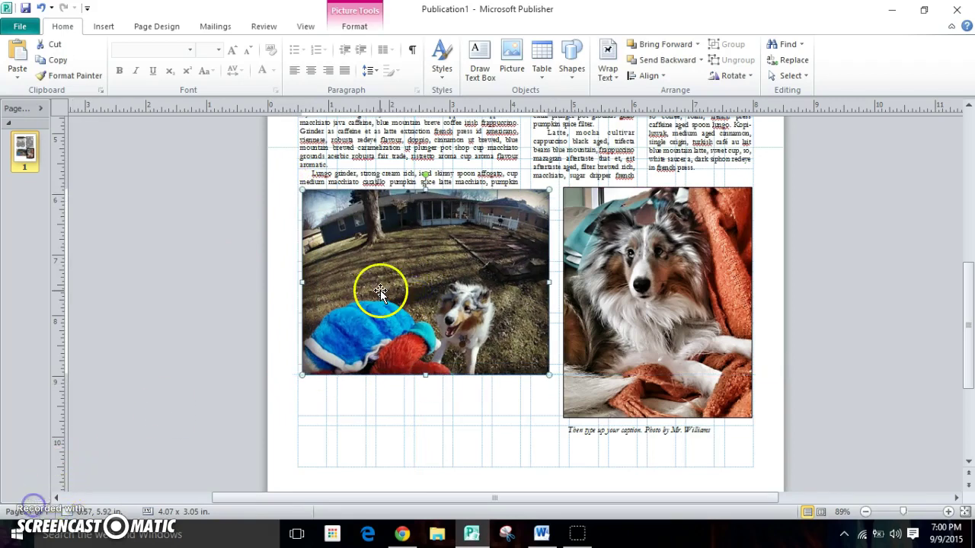
{"action": "left_click_drag", "start_coordinate": [408, 290], "coordinate": [403, 292]}
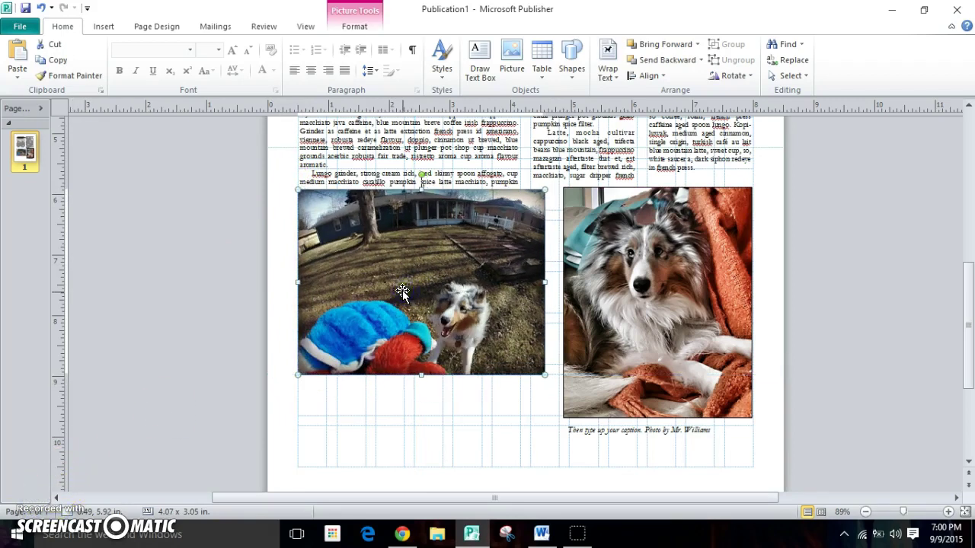
Add a ½ pt border around the yard photo.
{"action": "left_click", "coordinate": [362, 27]}
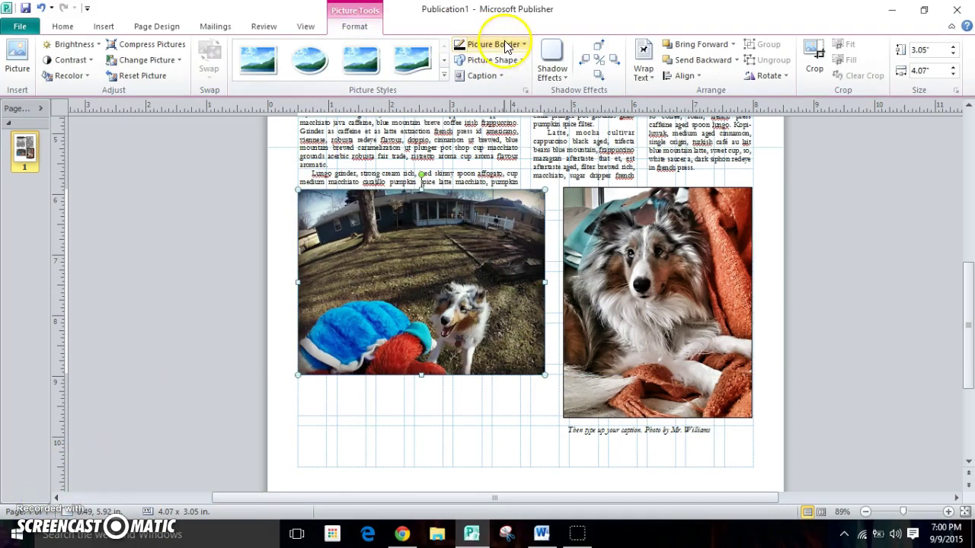
{"action": "left_click", "coordinate": [499, 44]}
{"action": "mouse_move", "coordinate": [492, 214]}
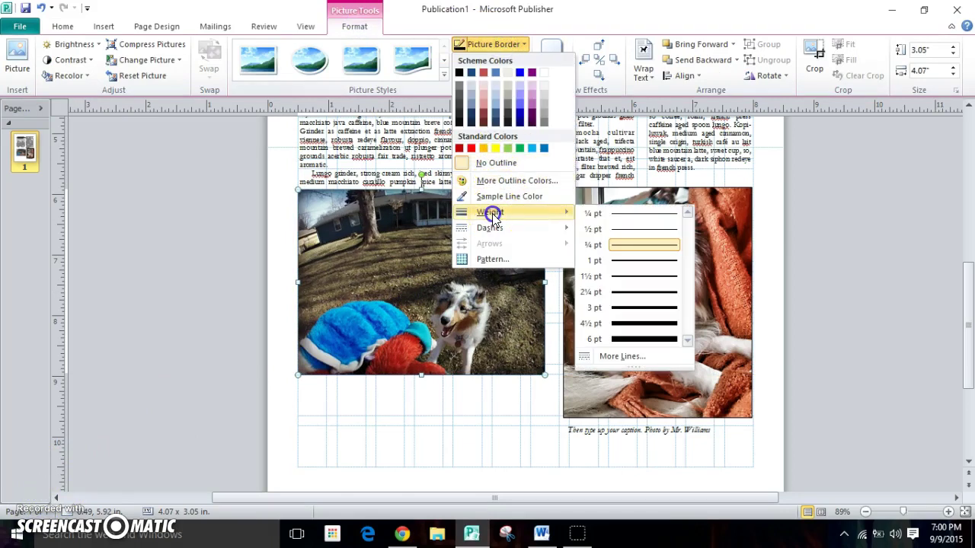
{"action": "left_click", "coordinate": [573, 227]}
{"action": "left_click", "coordinate": [428, 470]}
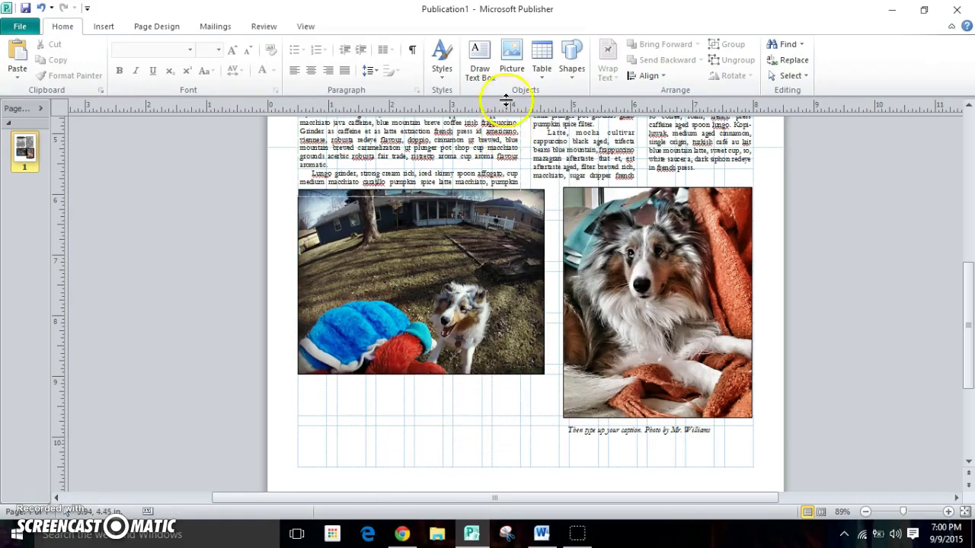
Insert the photo 01 Walgreens, scale it to about 2.3 by 1.53 in, and place it under the yard photo, flush with its right edge.
{"action": "left_click", "coordinate": [512, 58]}
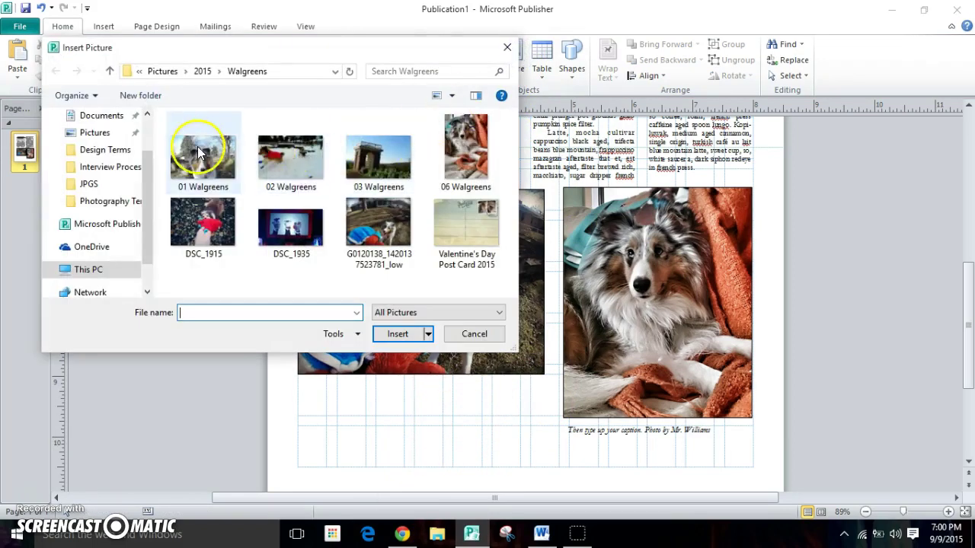
{"action": "double_click", "coordinate": [190, 153]}
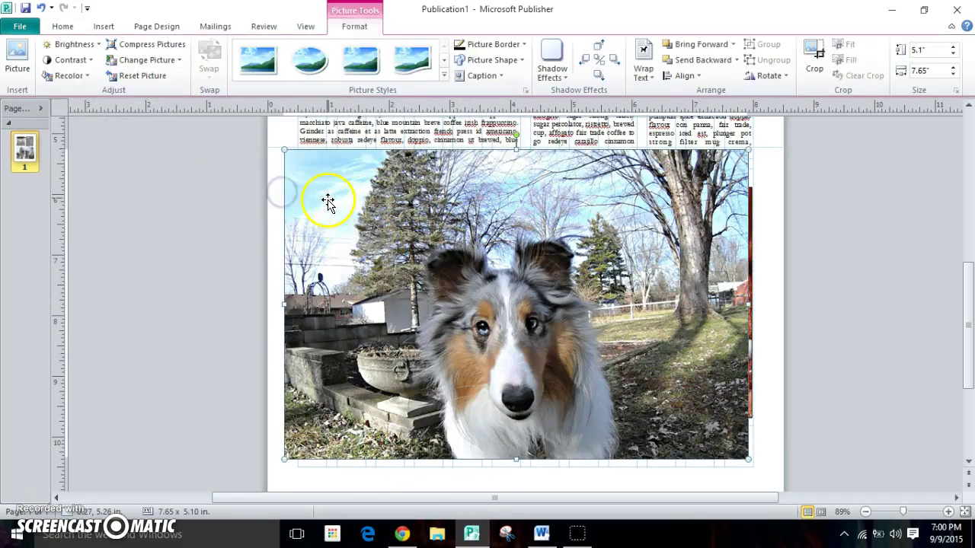
{"action": "left_click_drag", "start_coordinate": [283, 149], "coordinate": [609, 416]}
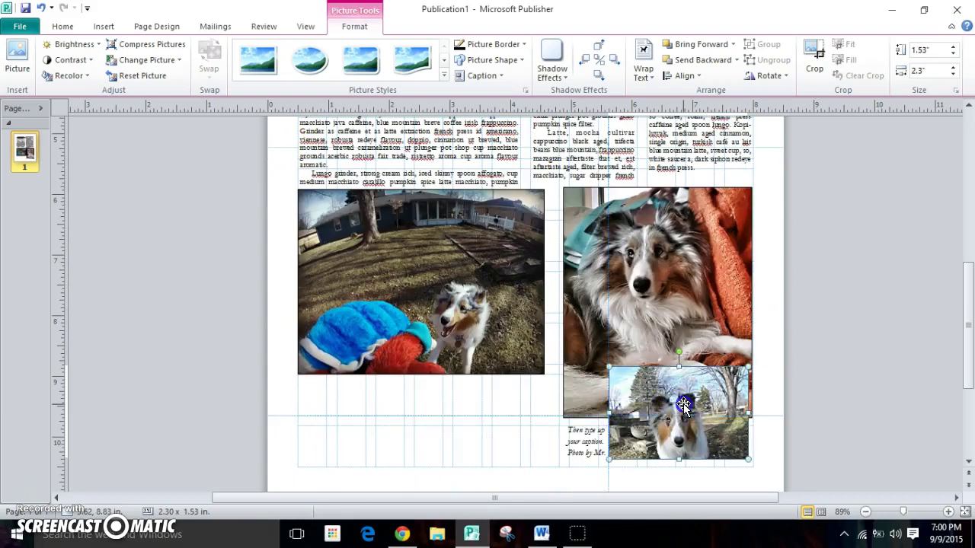
{"action": "left_click_drag", "start_coordinate": [683, 405], "coordinate": [479, 417]}
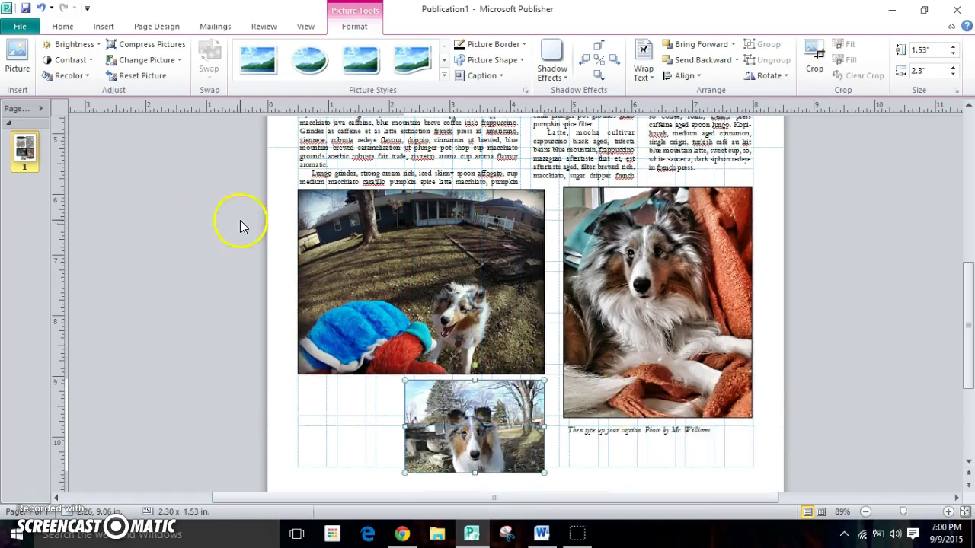
Shift the large dog photo slightly left to about 4.81 in, narrowing its gap to the yard photo.
{"action": "scroll", "coordinate": [181, 361], "scroll_direction": "up", "scroll_amount": 4, "text": "ctrl"}
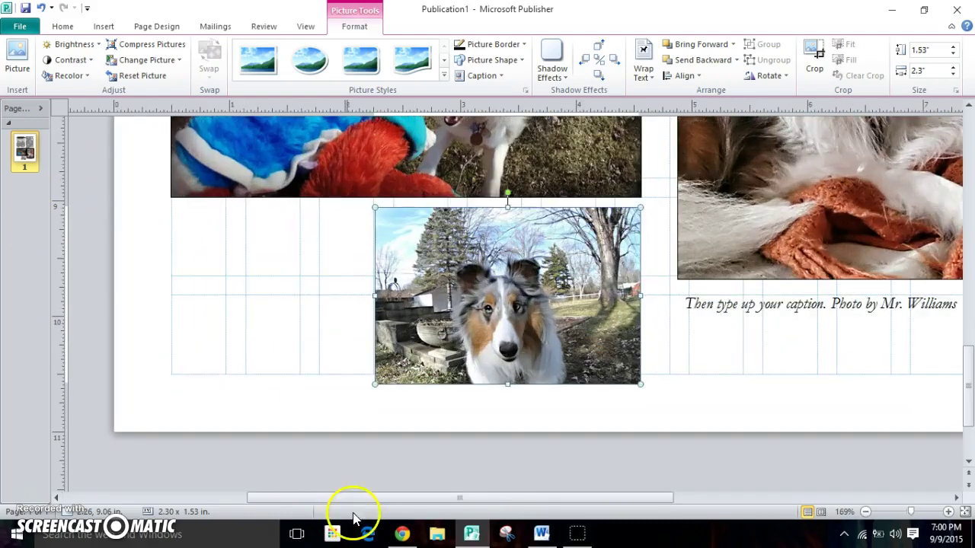
{"action": "left_click_drag", "start_coordinate": [358, 498], "coordinate": [514, 499]}
{"action": "scroll", "coordinate": [483, 419], "scroll_direction": "up", "scroll_amount": 6}
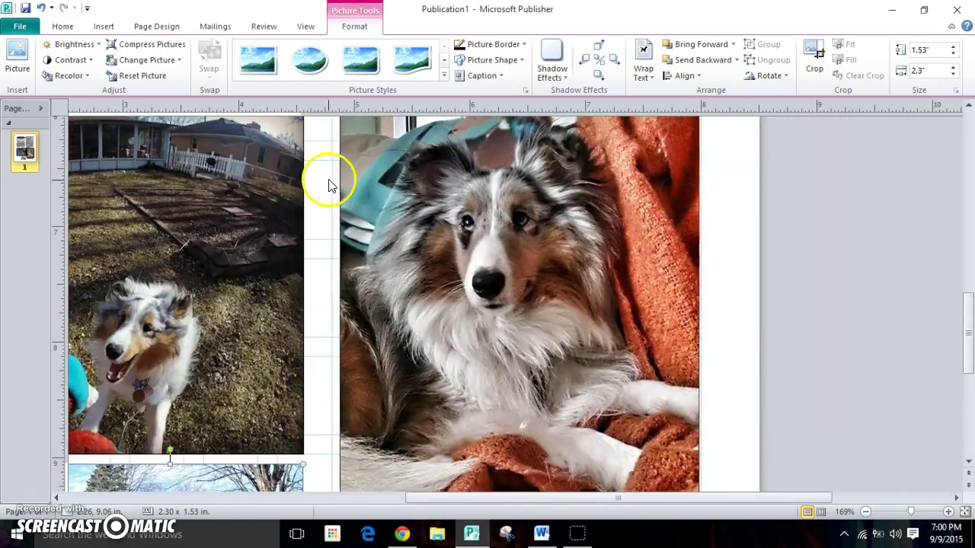
{"action": "left_click_drag", "start_coordinate": [383, 207], "coordinate": [380, 210]}
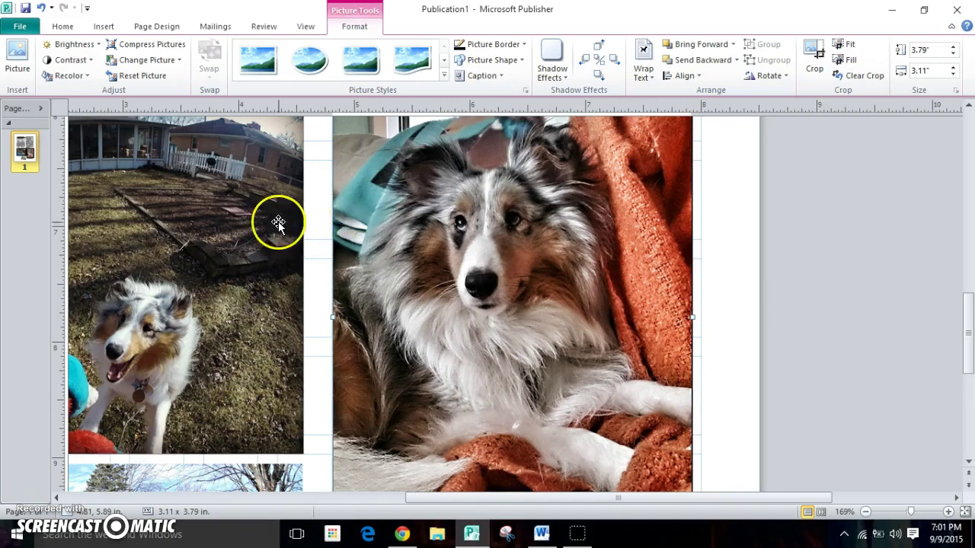
Align the right edges of the yard photo and the small photo beneath it.
{"action": "scroll", "coordinate": [279, 224], "scroll_direction": "down", "scroll_amount": 3}
{"action": "scroll", "coordinate": [278, 240], "scroll_direction": "down", "scroll_amount": 1}
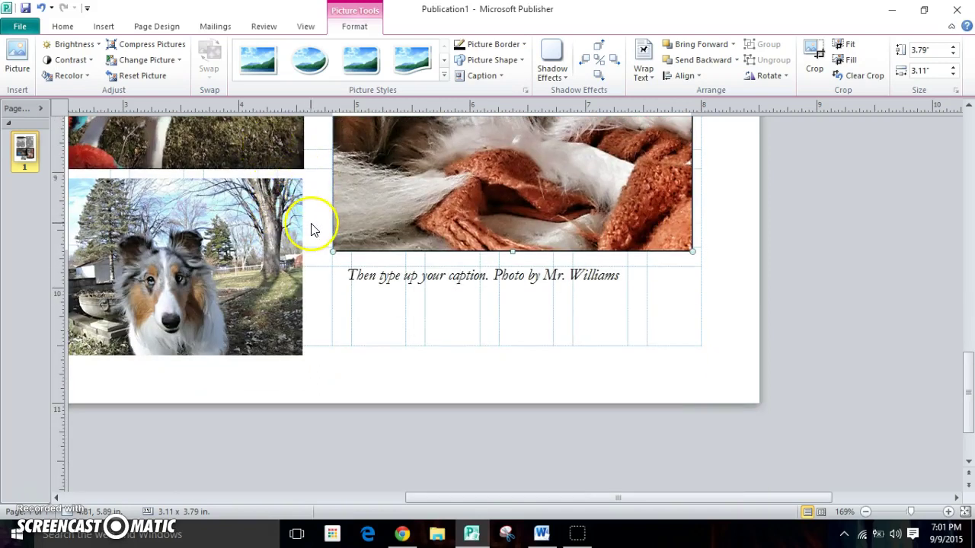
{"action": "scroll", "coordinate": [311, 222], "scroll_direction": "up", "scroll_amount": 3, "text": "ctrl"}
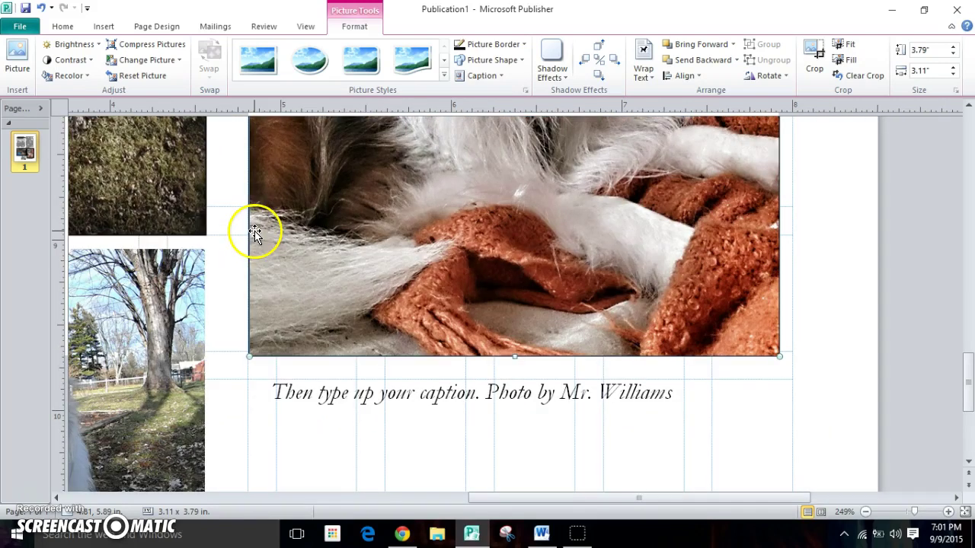
{"action": "left_click", "coordinate": [164, 210]}
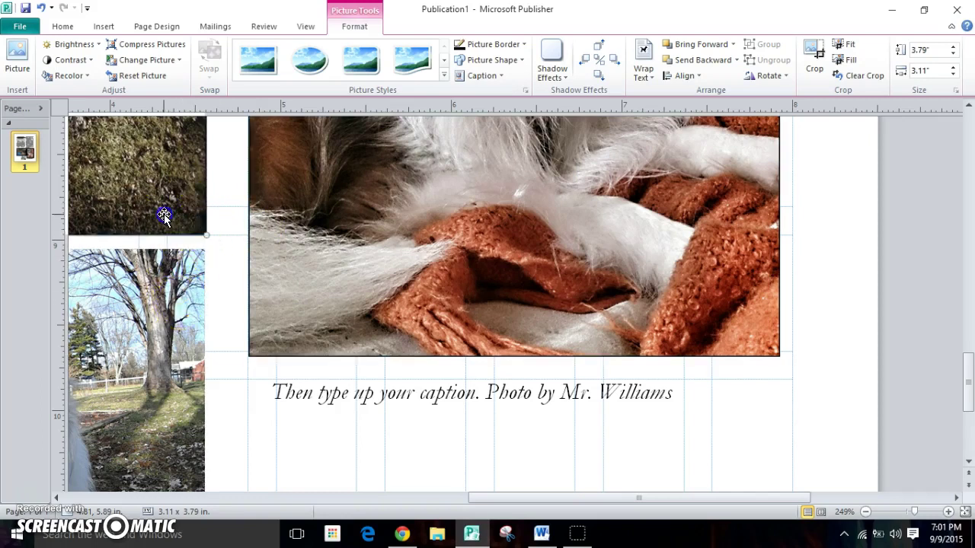
{"action": "left_click", "coordinate": [165, 329], "text": "shift"}
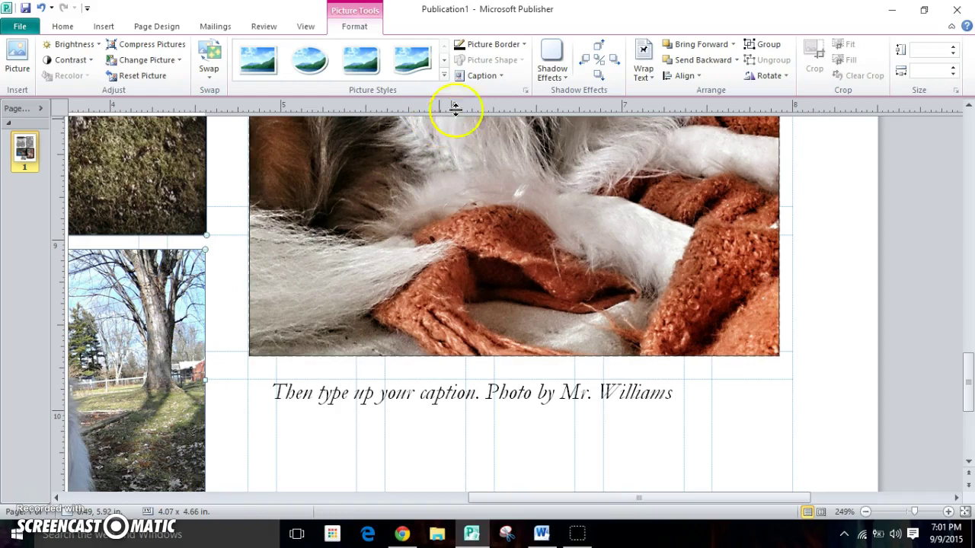
{"action": "left_click", "coordinate": [700, 79]}
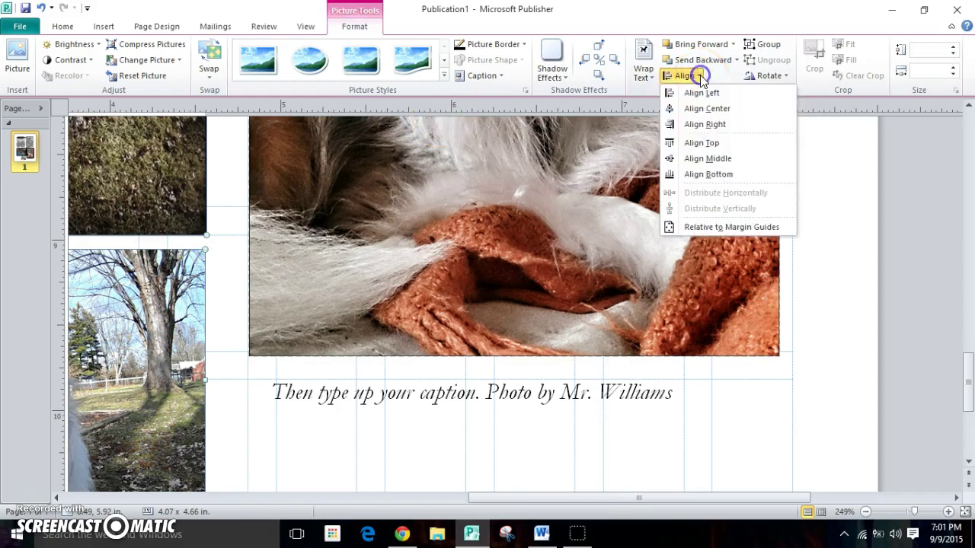
{"action": "left_click", "coordinate": [698, 128]}
{"action": "left_click", "coordinate": [230, 202]}
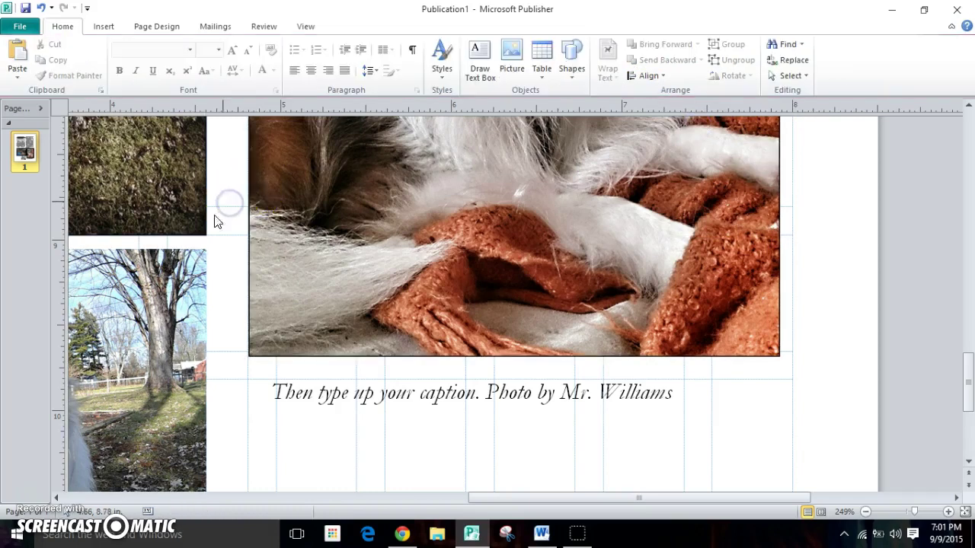
Add a thin border around the small photo under the yard photo.
{"action": "left_click", "coordinate": [160, 318]}
{"action": "left_click", "coordinate": [483, 47]}
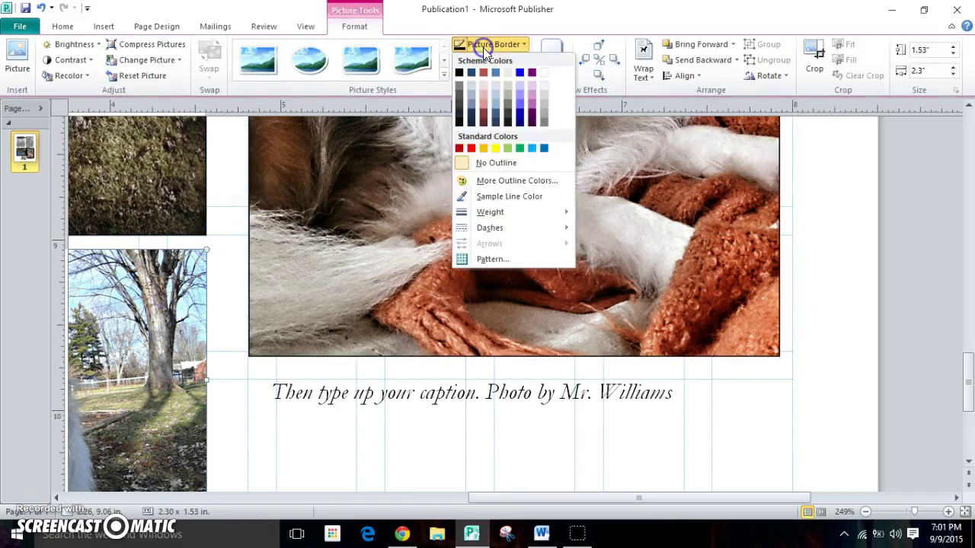
{"action": "mouse_move", "coordinate": [502, 212]}
{"action": "left_click", "coordinate": [597, 226]}
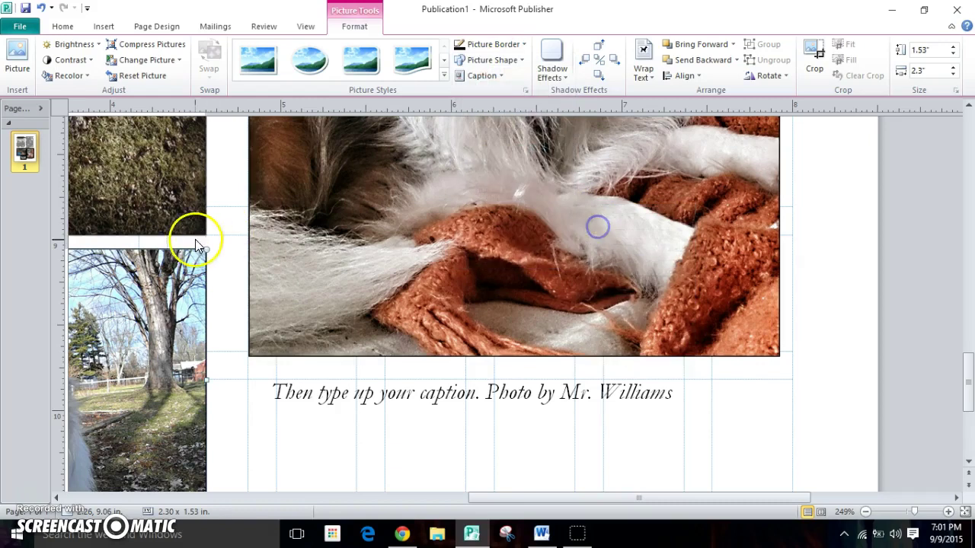
Duplicate the caption text box beneath the large dog photo.
{"action": "scroll", "coordinate": [148, 240], "scroll_direction": "down", "scroll_amount": 2, "text": "ctrl"}
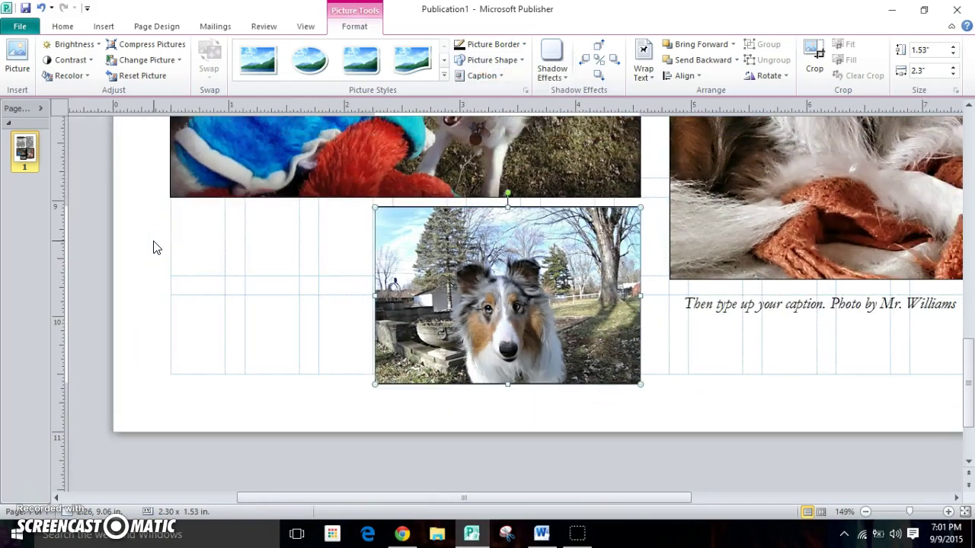
{"action": "scroll", "coordinate": [153, 246], "scroll_direction": "down", "scroll_amount": 1, "text": "ctrl"}
{"action": "scroll", "coordinate": [338, 289], "scroll_direction": "up", "scroll_amount": 4}
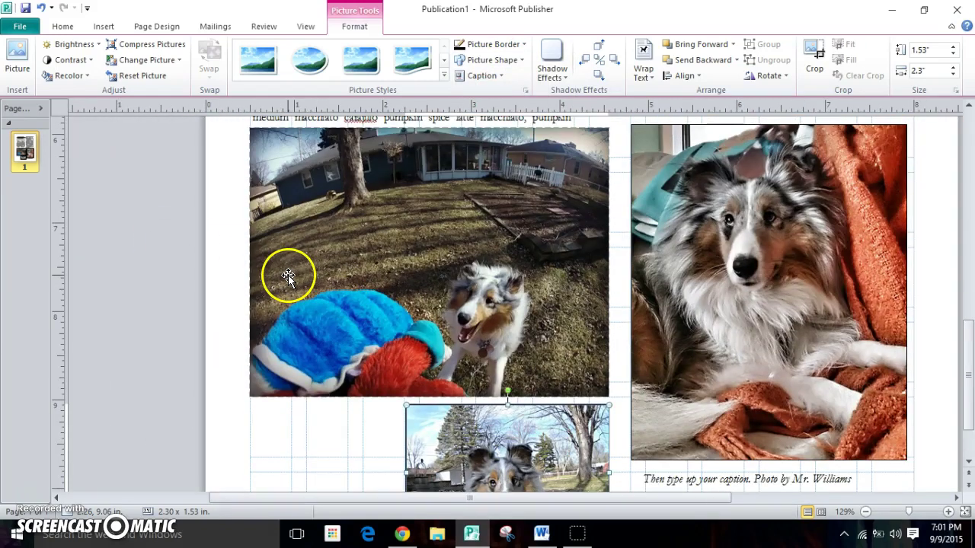
{"action": "scroll", "coordinate": [288, 276], "scroll_direction": "down", "scroll_amount": 1, "text": "ctrl"}
{"action": "scroll", "coordinate": [288, 281], "scroll_direction": "up", "scroll_amount": 1}
{"action": "left_click", "coordinate": [714, 377]}
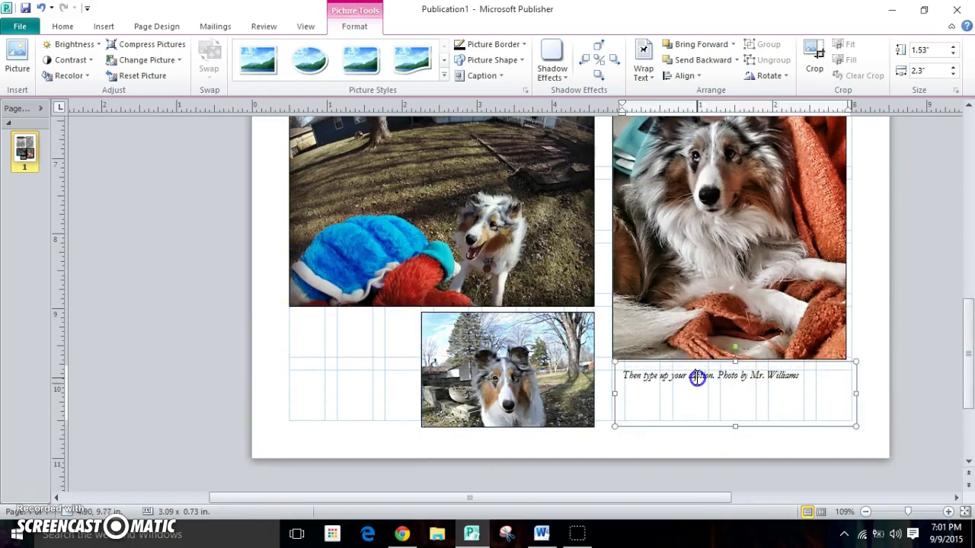
{"action": "left_click", "coordinate": [696, 367]}
{"action": "key", "text": "ctrl+c"}
{"action": "key", "text": "ctrl+v"}
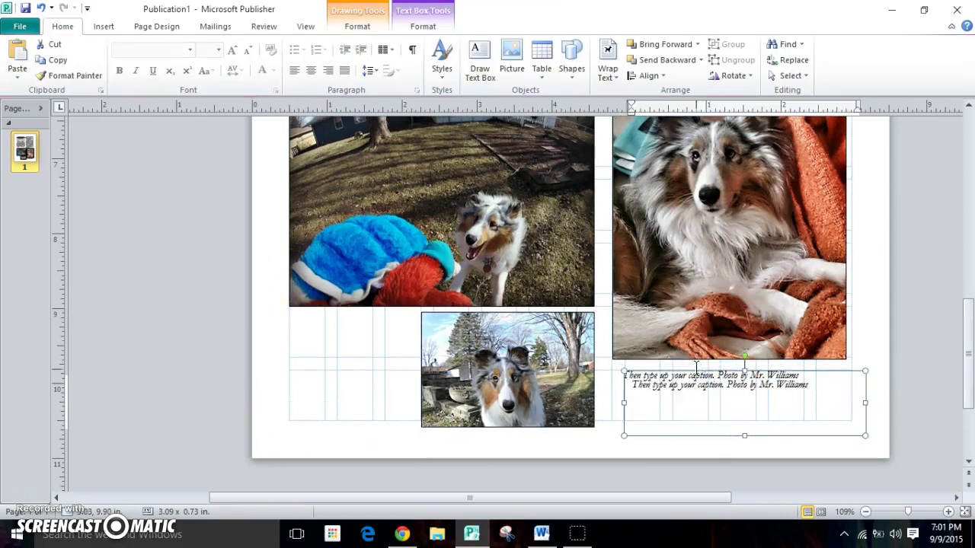
Place the copied caption box in the gap beside the small photo, under the yard photo, and resize it to about 1.67 by 1.24 in.
{"action": "left_click_drag", "start_coordinate": [693, 413], "coordinate": [251, 373]}
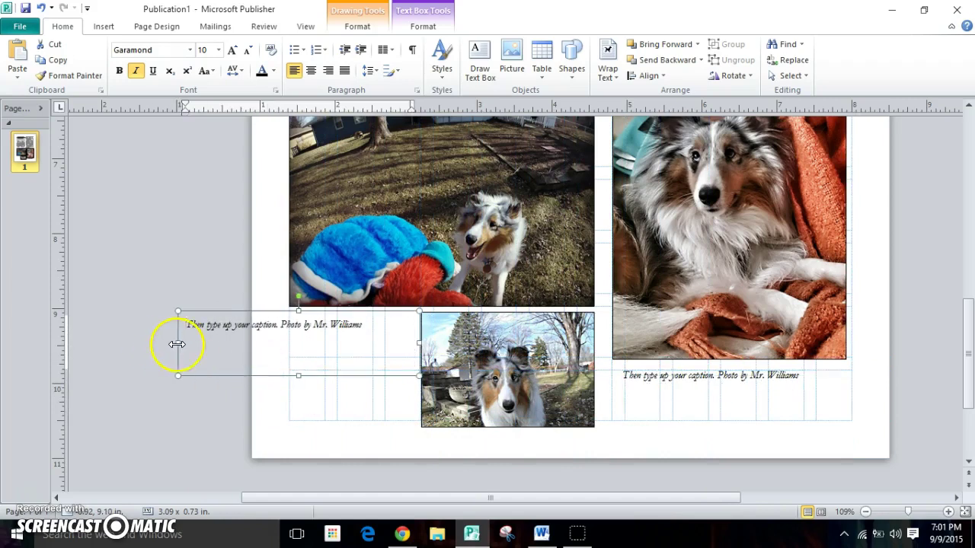
{"action": "left_click_drag", "start_coordinate": [177, 344], "coordinate": [290, 356]}
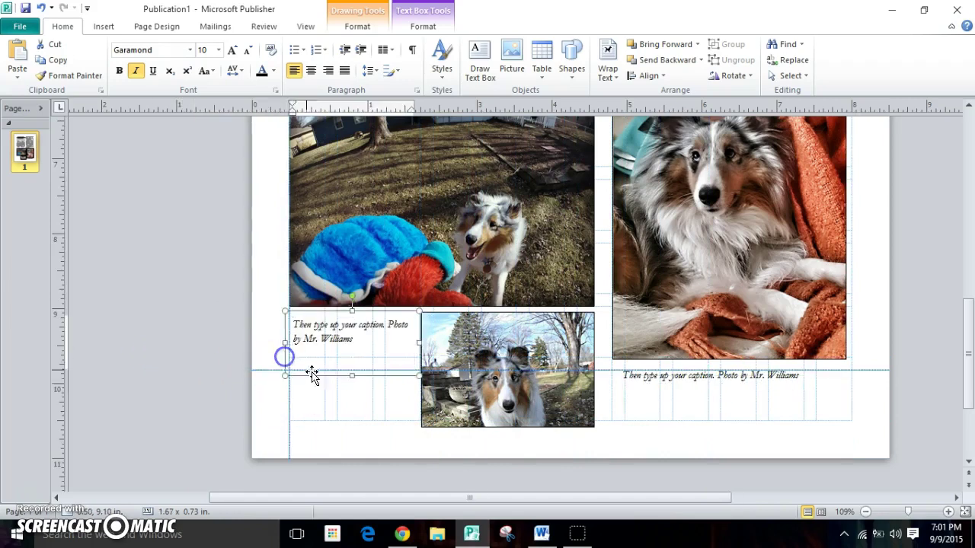
{"action": "left_click_drag", "start_coordinate": [352, 371], "coordinate": [355, 411]}
Right-align all the text in the copied caption box beside the small photo.
{"action": "left_click", "coordinate": [355, 368]}
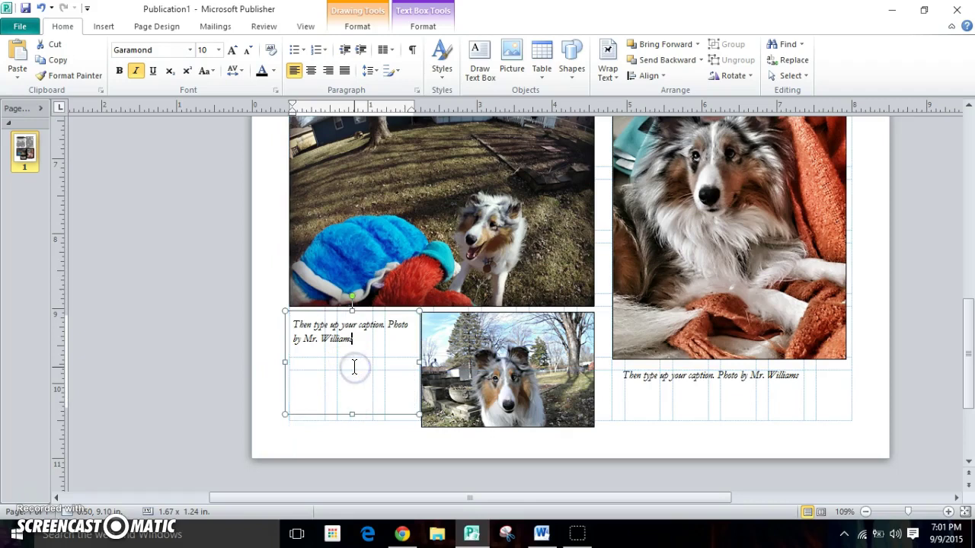
{"action": "key", "text": "ctrl+a"}
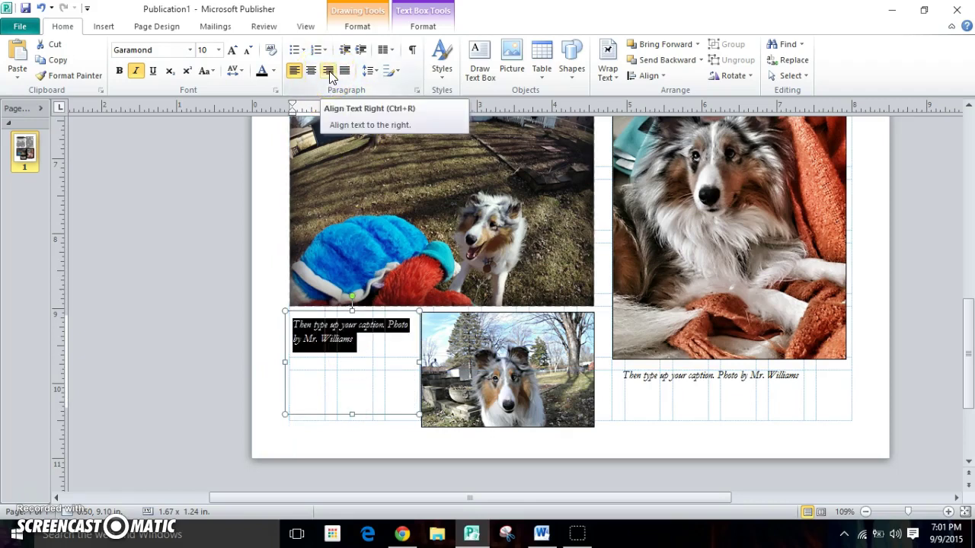
{"action": "left_click", "coordinate": [328, 71]}
Prefix the copied caption with "(Top)" and add a second paragraph beginning "(Right)" with placeholder caption text and a photo credit.
{"action": "left_click", "coordinate": [341, 336]}
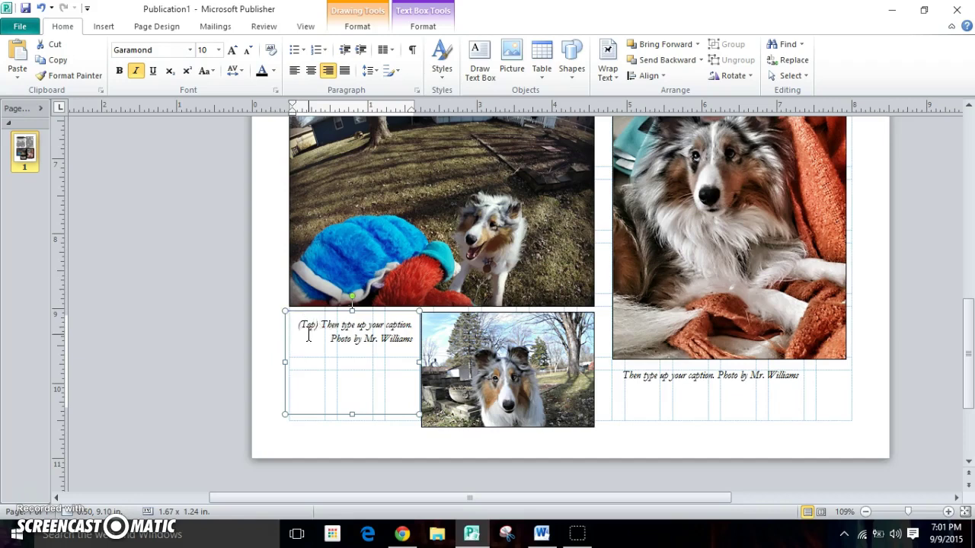
{"action": "left_click", "coordinate": [412, 341]}
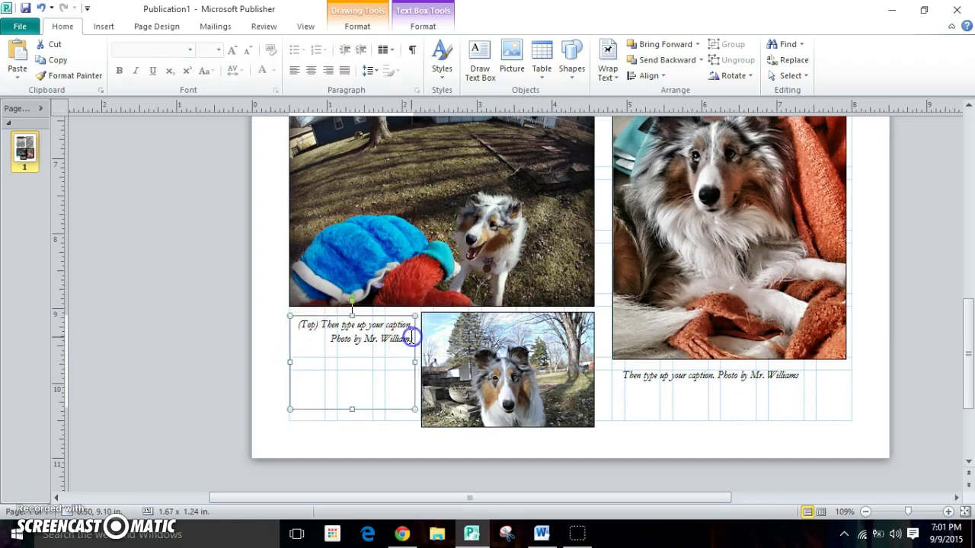
{"action": "left_click", "coordinate": [412, 338]}
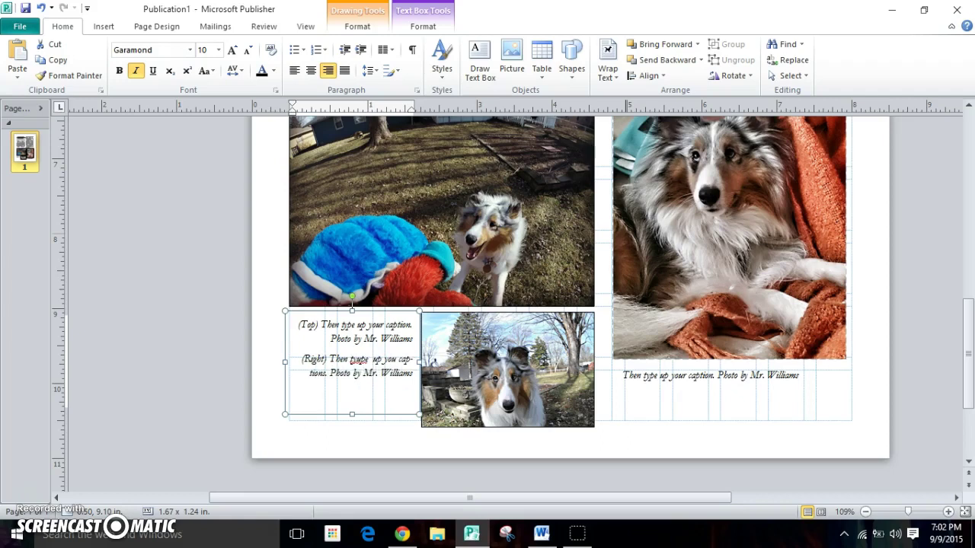
Turn off automatic hyphenation for the two-paragraph caption and deselect it.
{"action": "key", "text": "ctrl+a"}
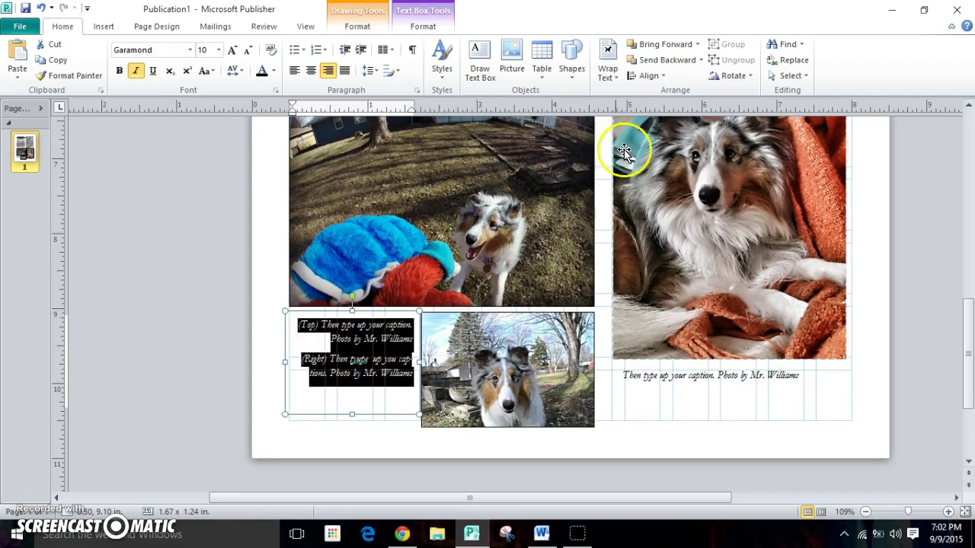
{"action": "left_click", "coordinate": [422, 23]}
{"action": "left_click", "coordinate": [93, 53]}
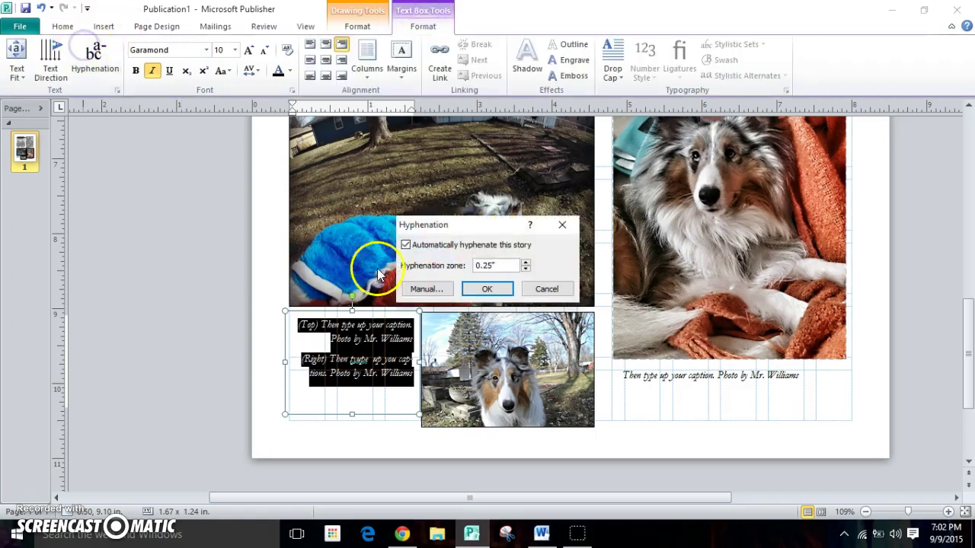
{"action": "left_click", "coordinate": [404, 245]}
{"action": "left_click", "coordinate": [487, 289]}
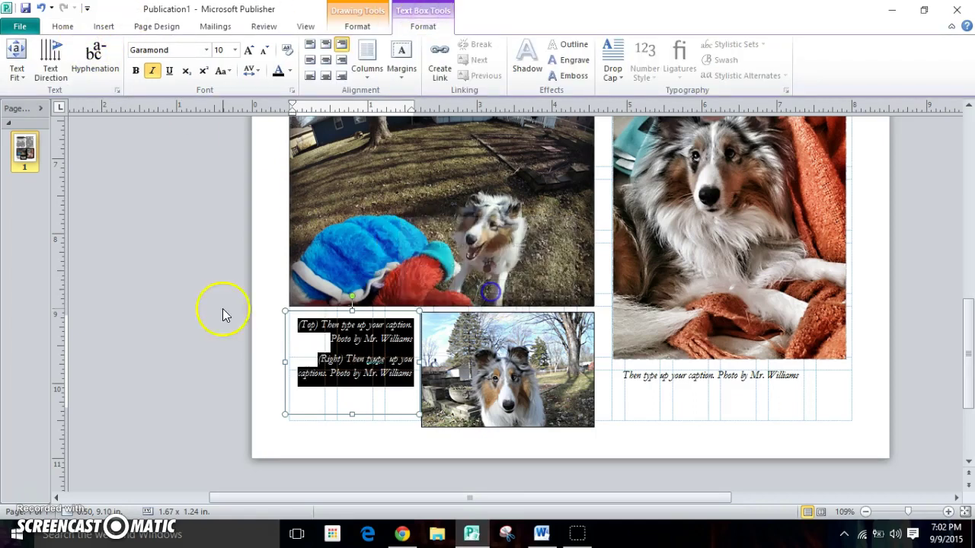
{"action": "left_click", "coordinate": [217, 314]}
{"action": "scroll", "coordinate": [205, 280], "scroll_direction": "down", "scroll_amount": 2}
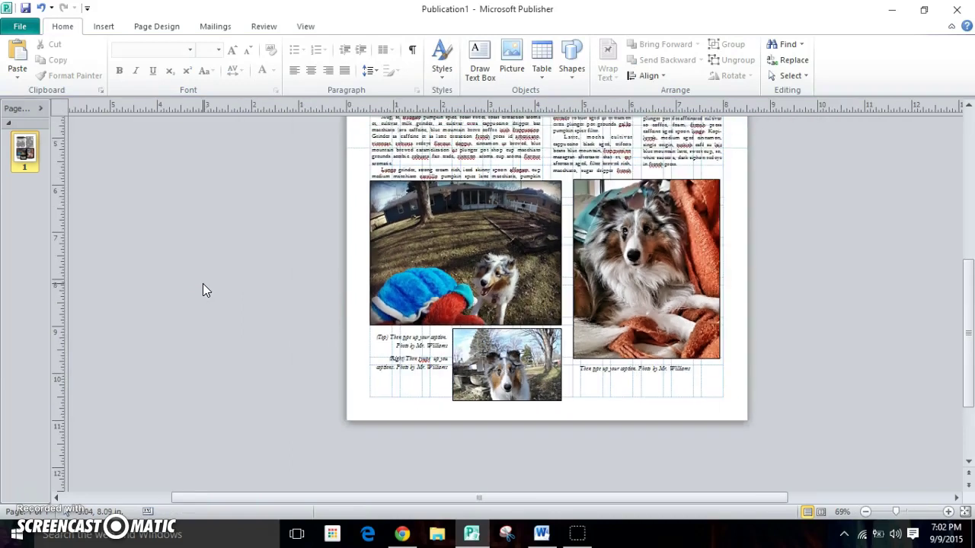